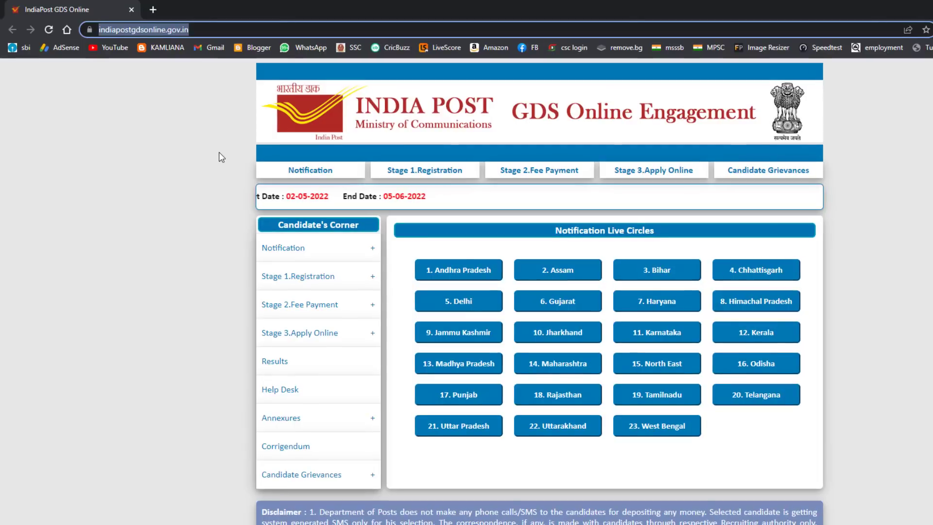
Bring up the Stage 1.Registration dropdown on the GDS Online Engagement home page.
left_click(221, 156)
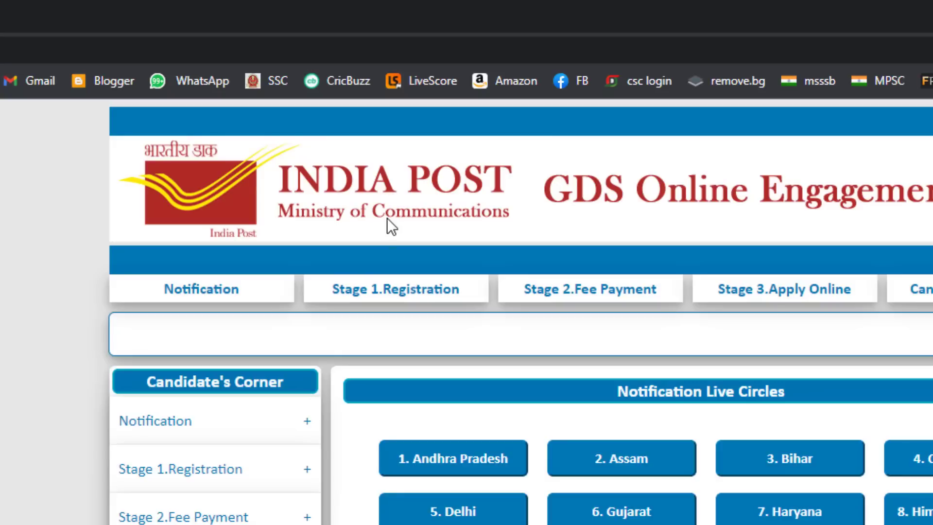
mouse_move(368, 304)
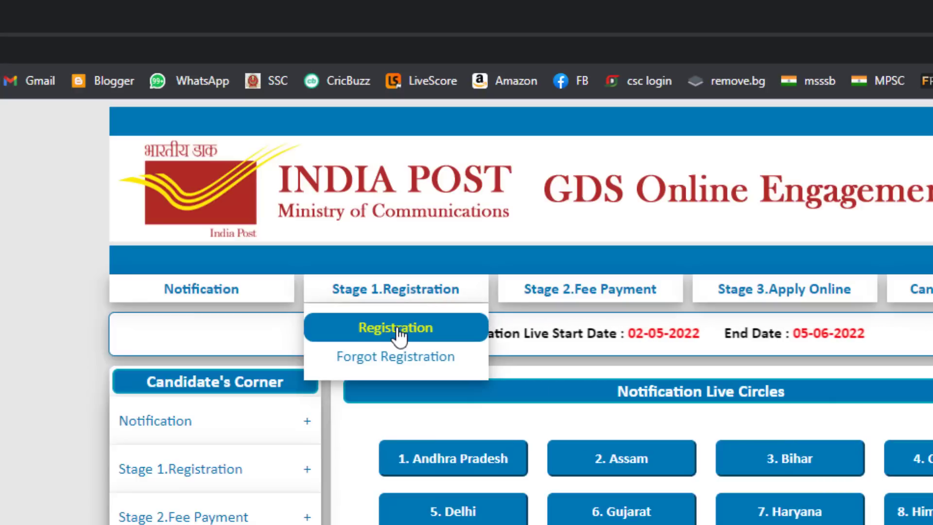
On the registration form, paste the candidate's mobile number and request a validation OTP.
left_click(398, 330)
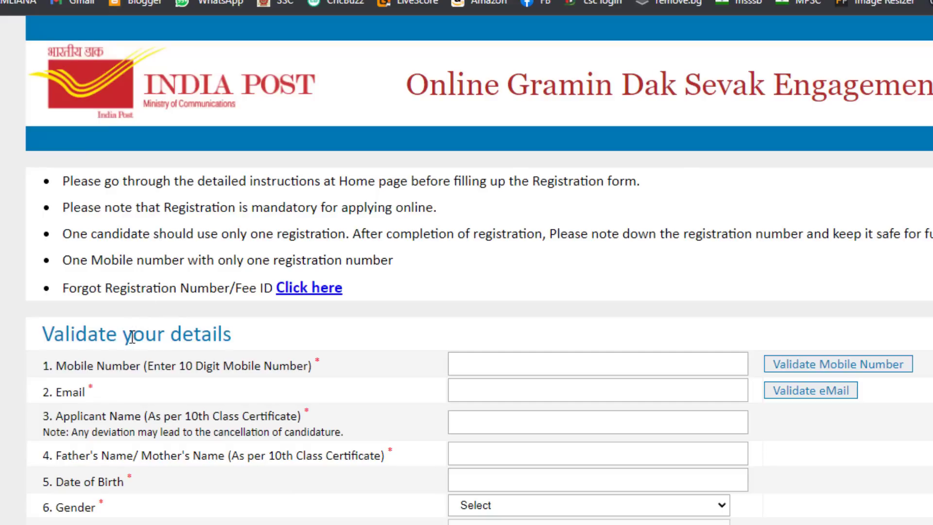
left_click(476, 365)
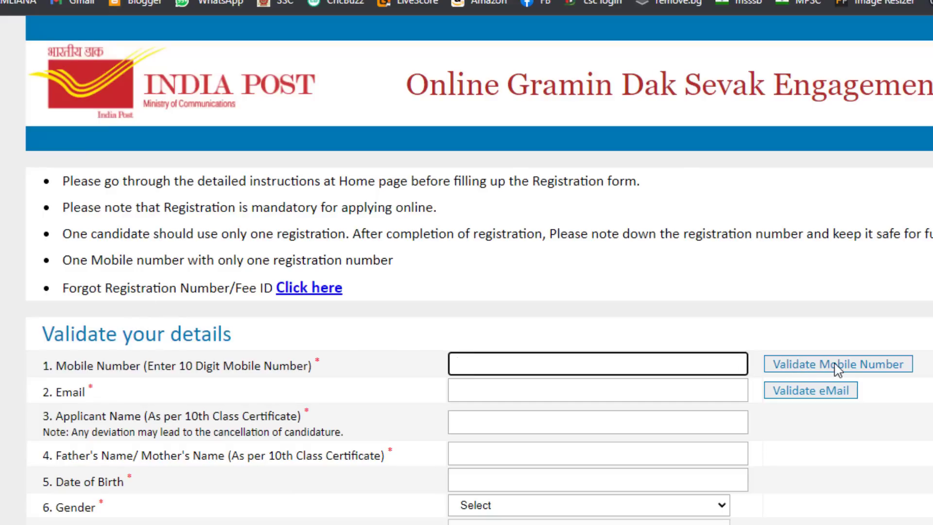
left_click(702, 389)
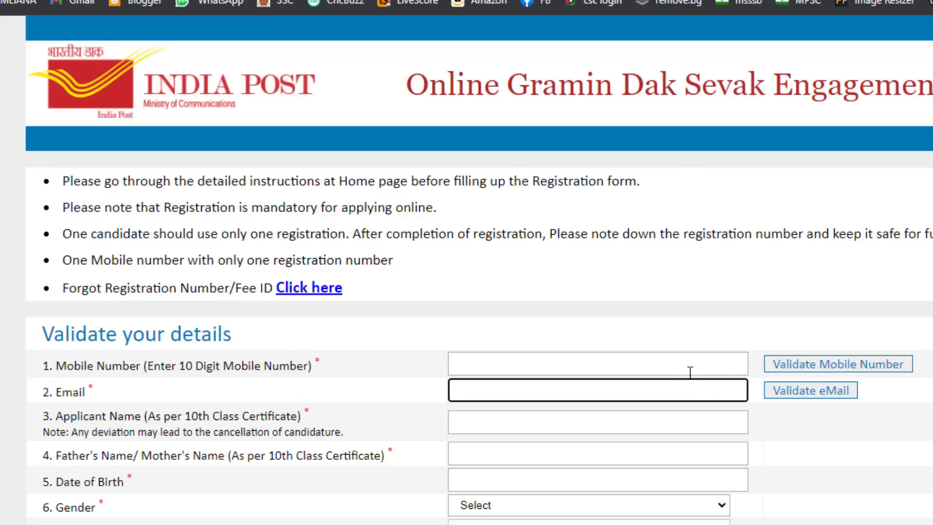
left_click(674, 372)
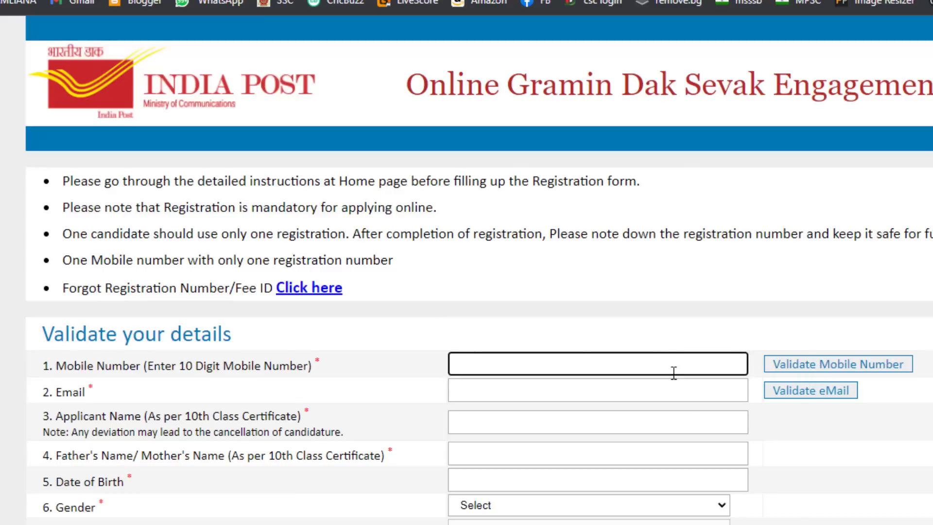
key("ctrl+v")
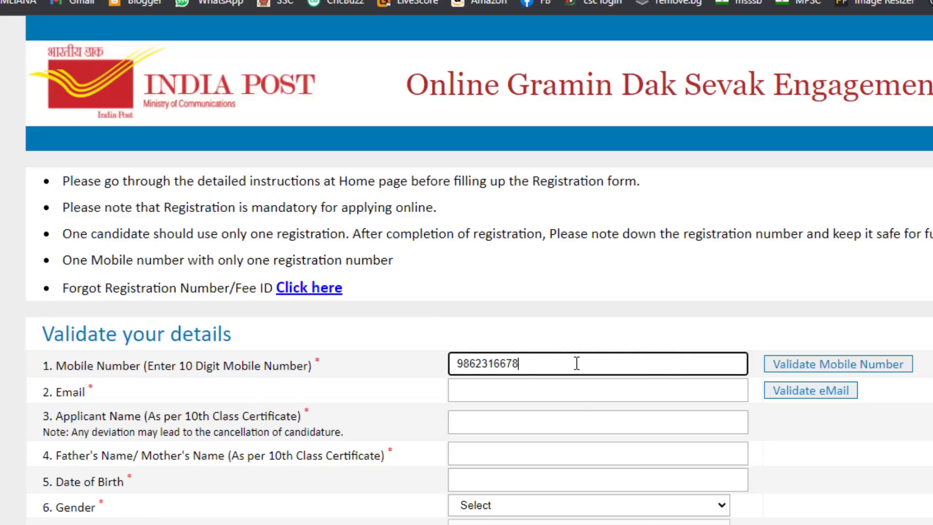
left_click(851, 365)
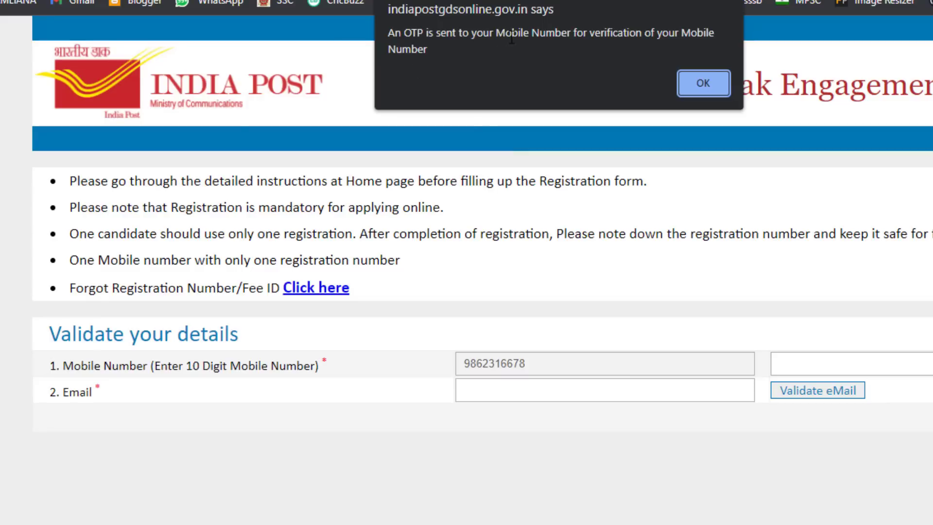
Enter the OTP received on the phone and submit it to validate the mobile number.
left_click(704, 83)
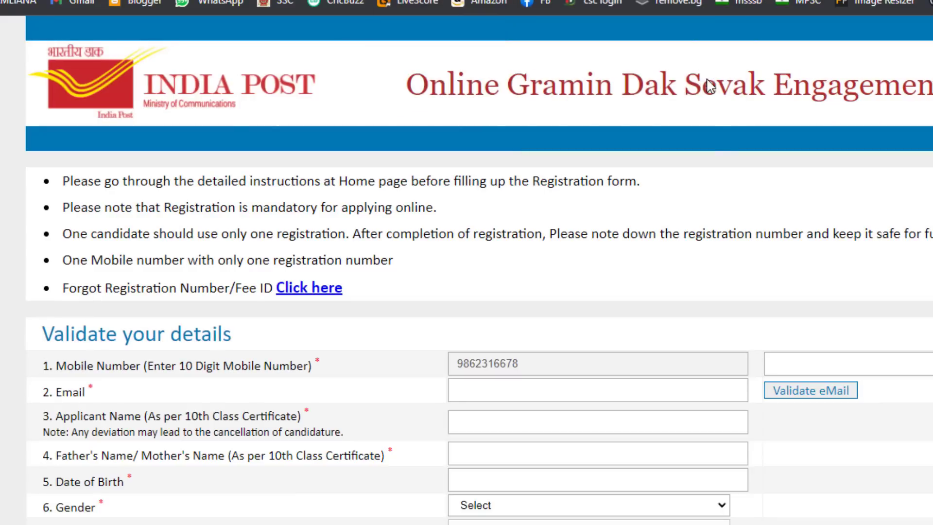
left_click(777, 359)
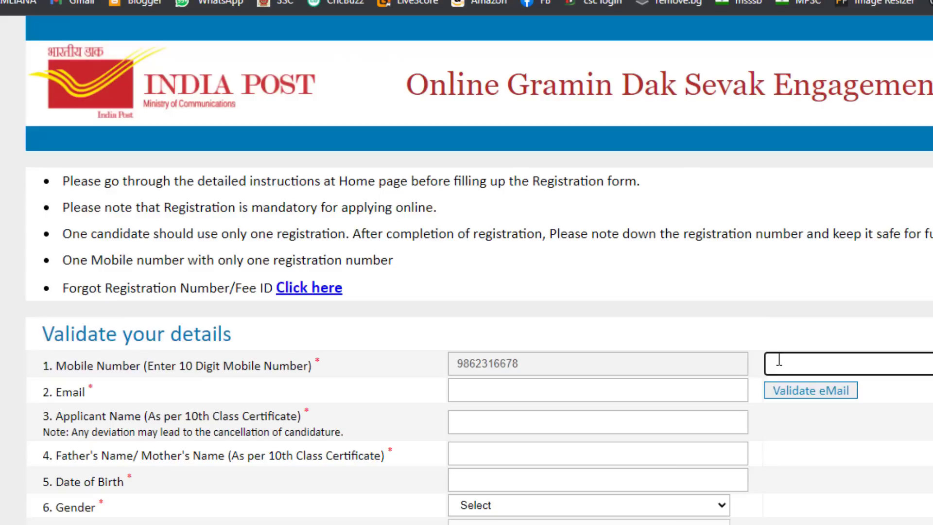
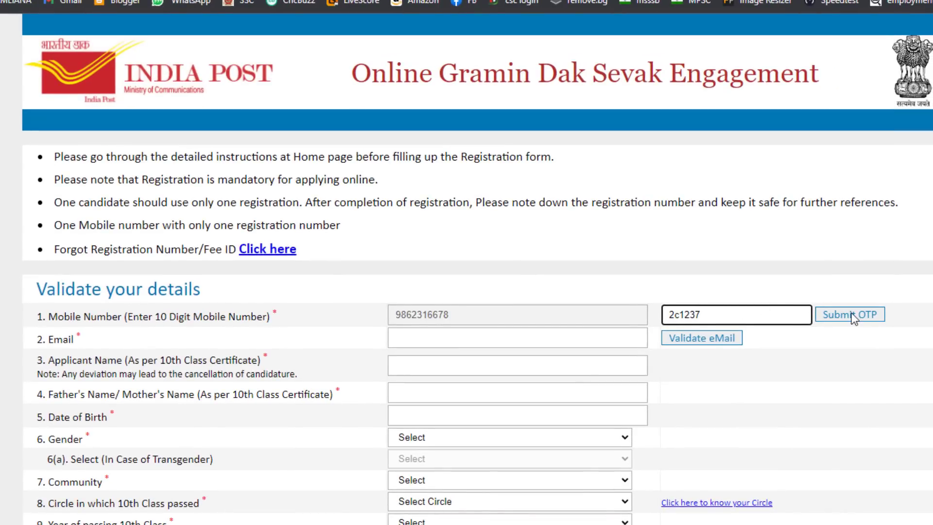
left_click(851, 316)
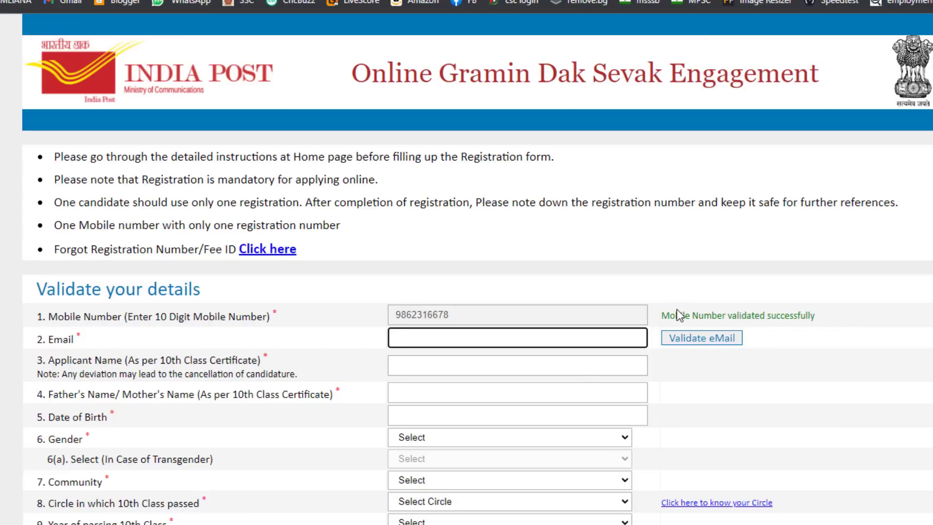
Paste the candidate's e-mail address and request an e-mail validation OTP.
left_click(823, 316)
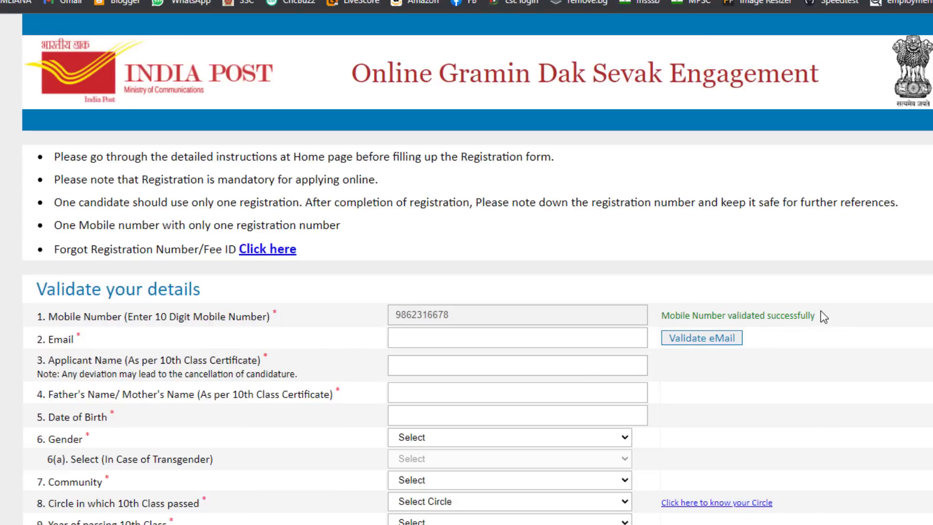
left_click(436, 340)
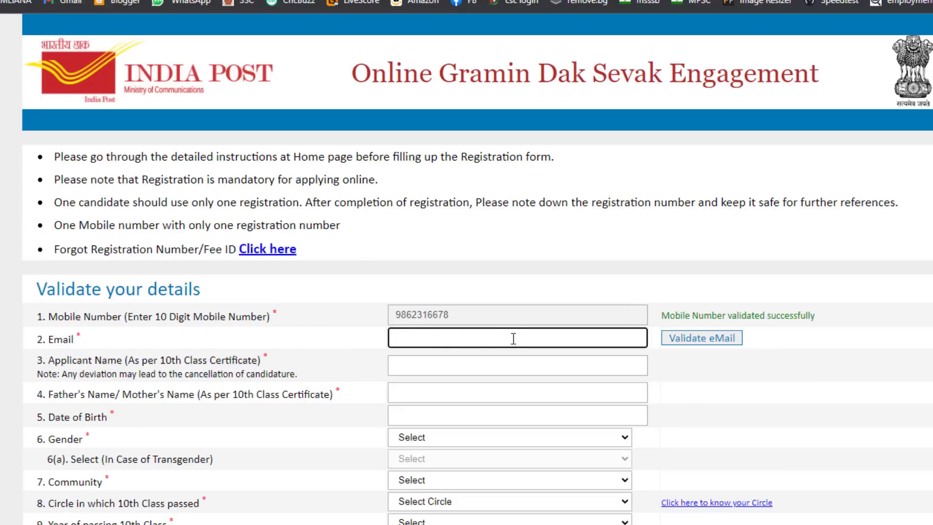
key("ctrl+v")
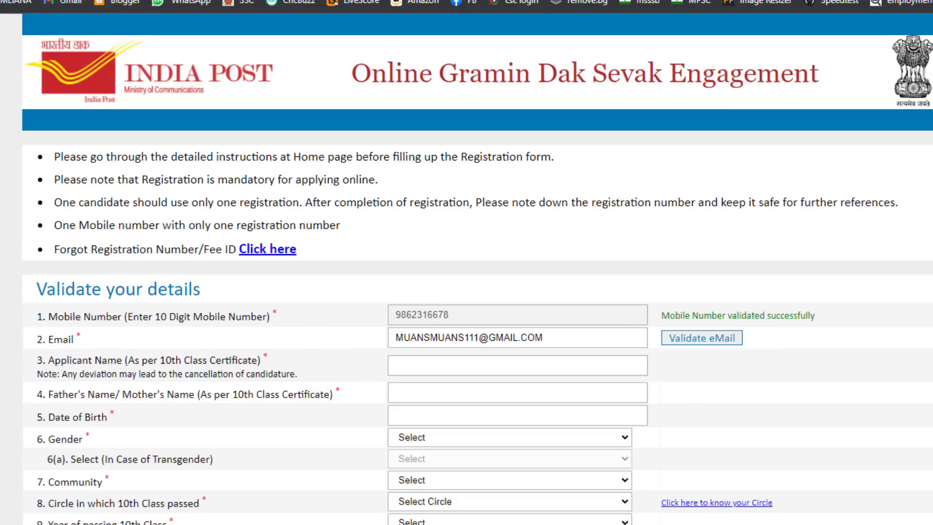
left_click(554, 334)
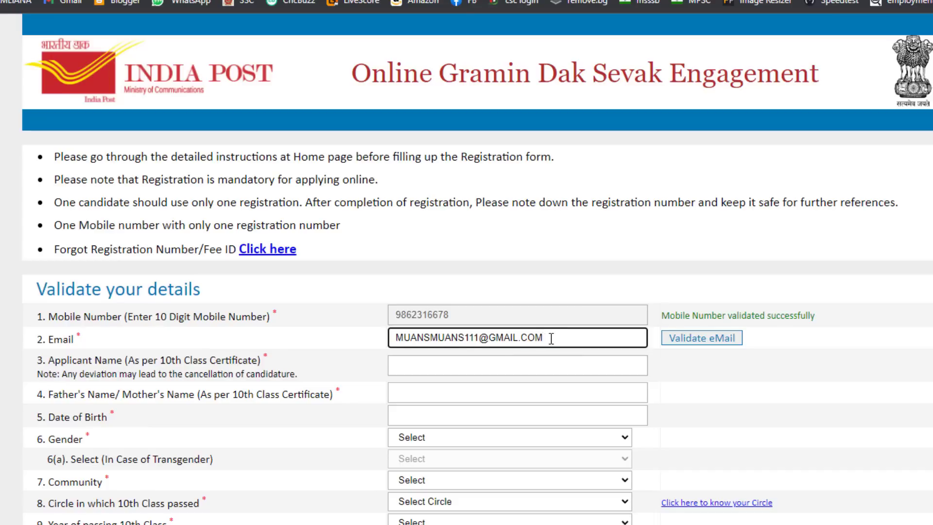
left_click(715, 340)
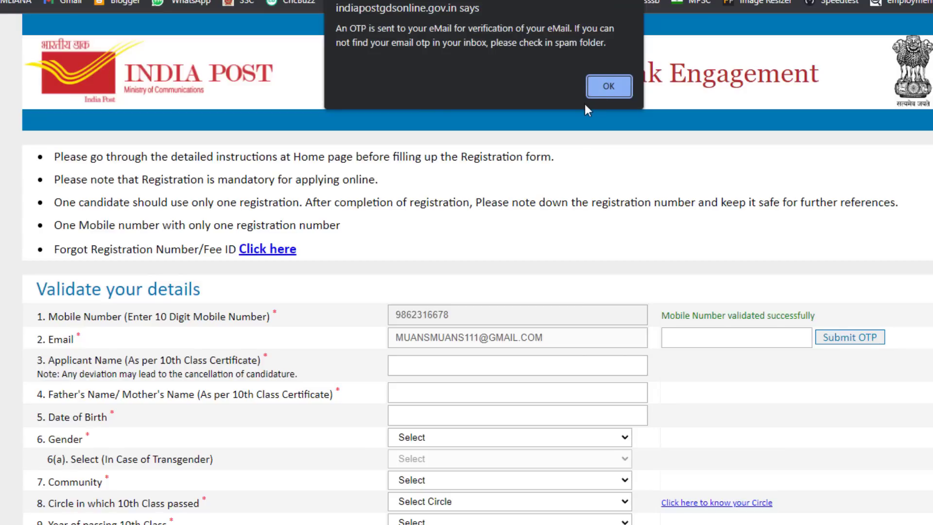
left_click(608, 86)
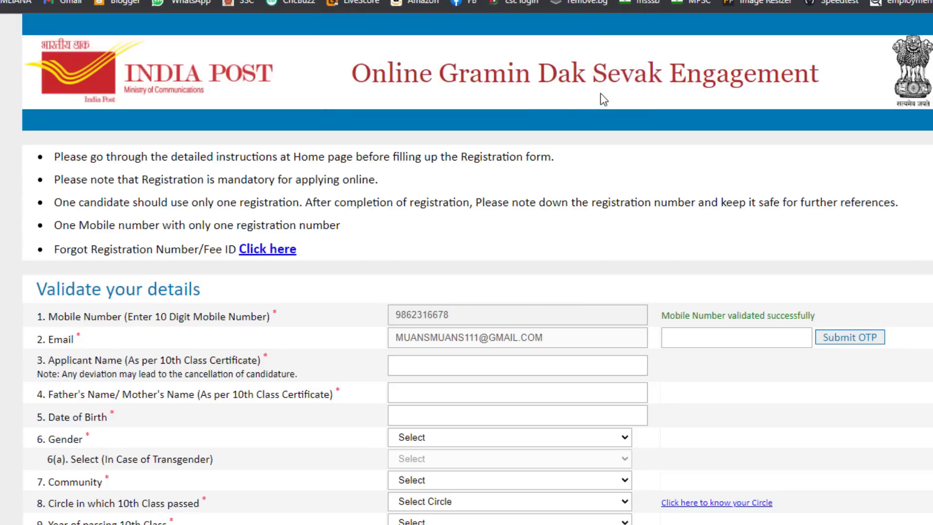
key("ctrl+Tab")
Copy the code from the 'email validation OTP - GDS DOP' mail and return to the form.
left_click(266, 262)
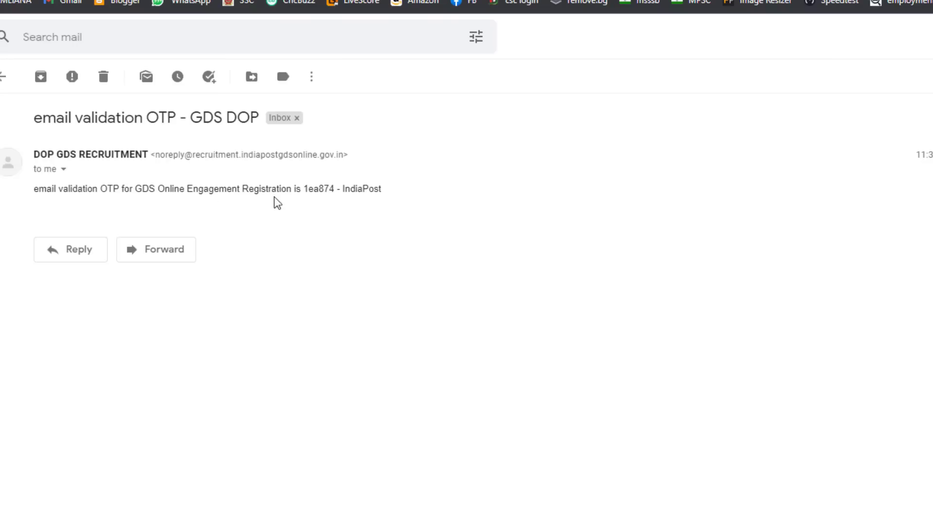
left_click_drag(334, 191, 306, 184)
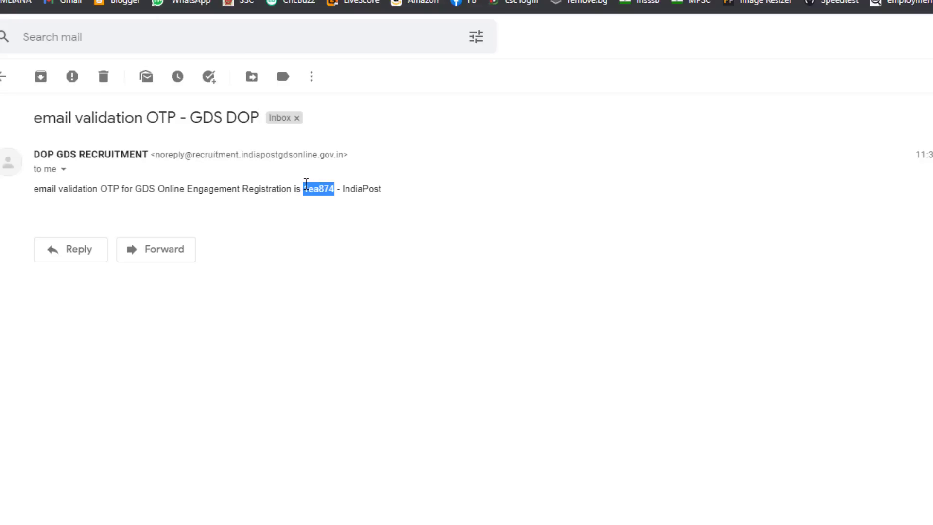
right_click(306, 184)
left_click(322, 192)
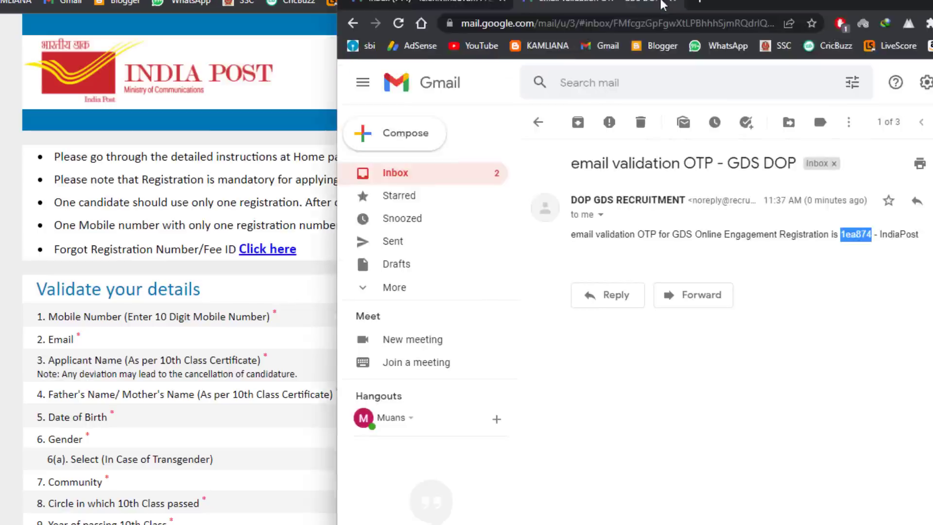
key("alt+Tab")
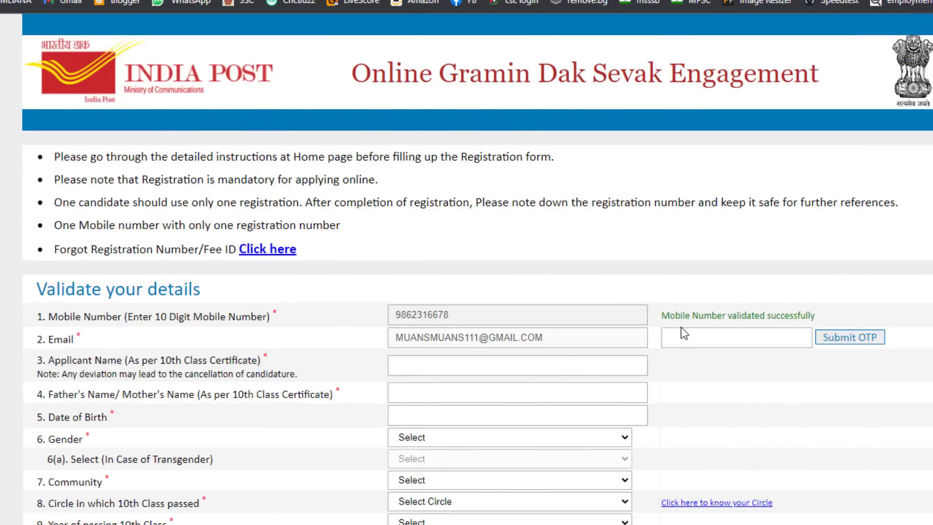
Paste the copied e-mail OTP into the OTP box and submit it.
left_click(731, 331)
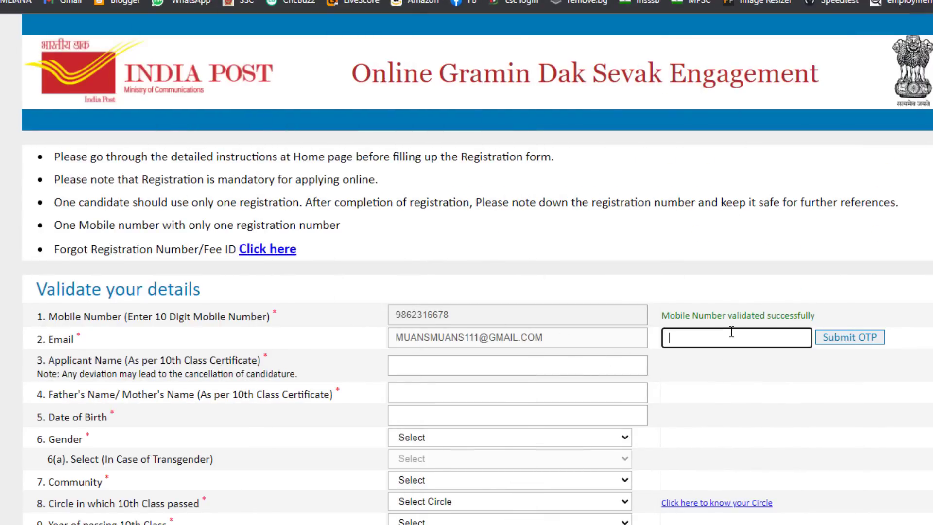
right_click(731, 331)
left_click(767, 441)
left_click(848, 337)
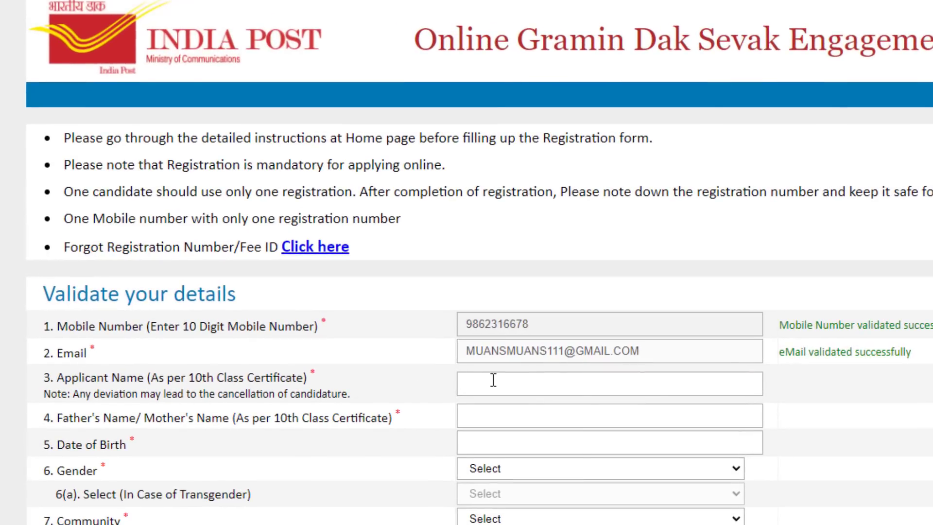
left_click(493, 380)
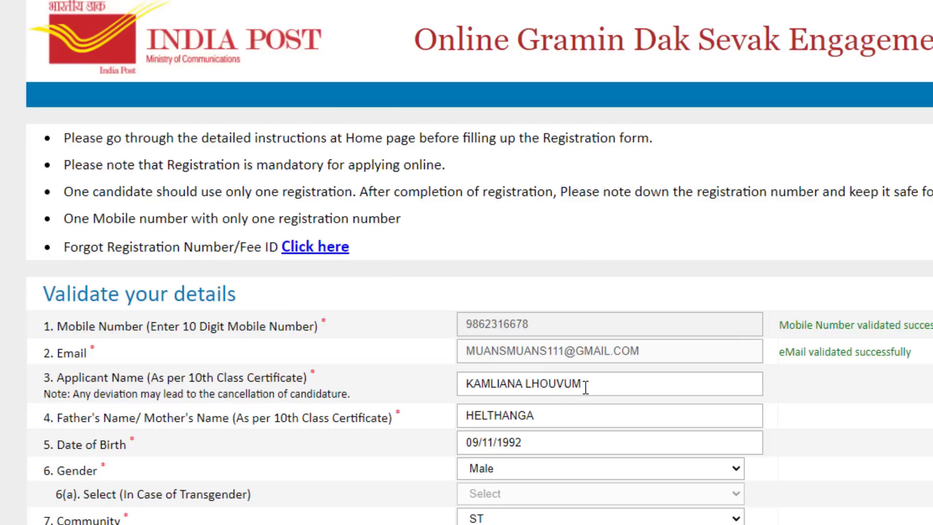
Check the applicant and father's names, and confirm the date of birth and Male gender.
left_click(584, 384)
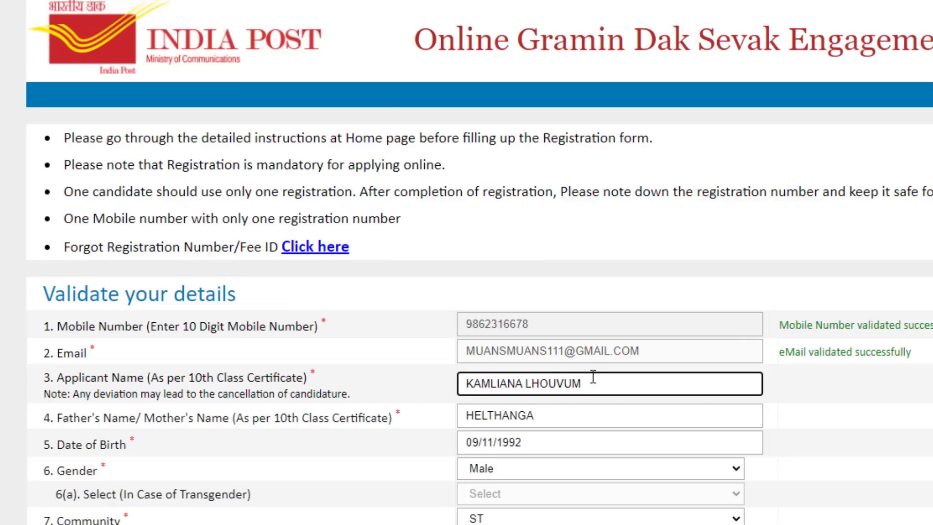
left_click_drag(591, 381, 444, 384)
left_click(522, 388)
left_click(557, 414)
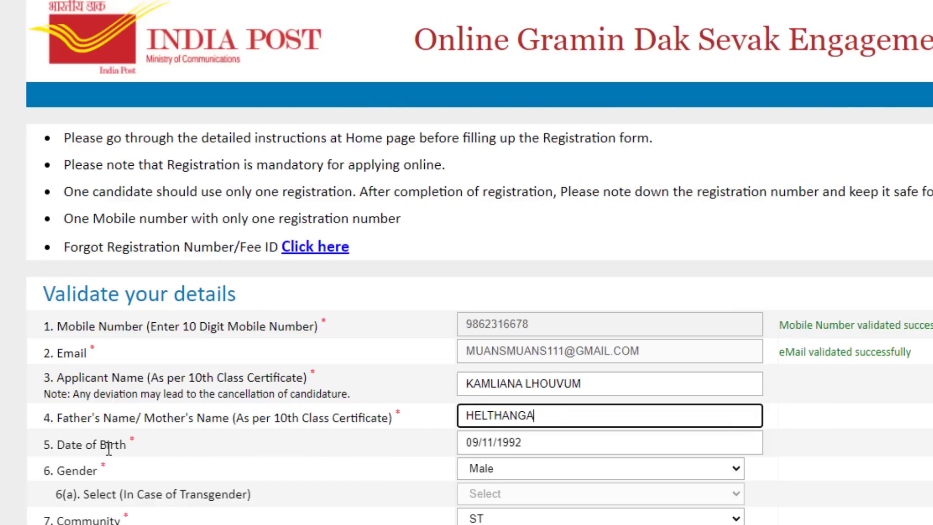
left_click(512, 439)
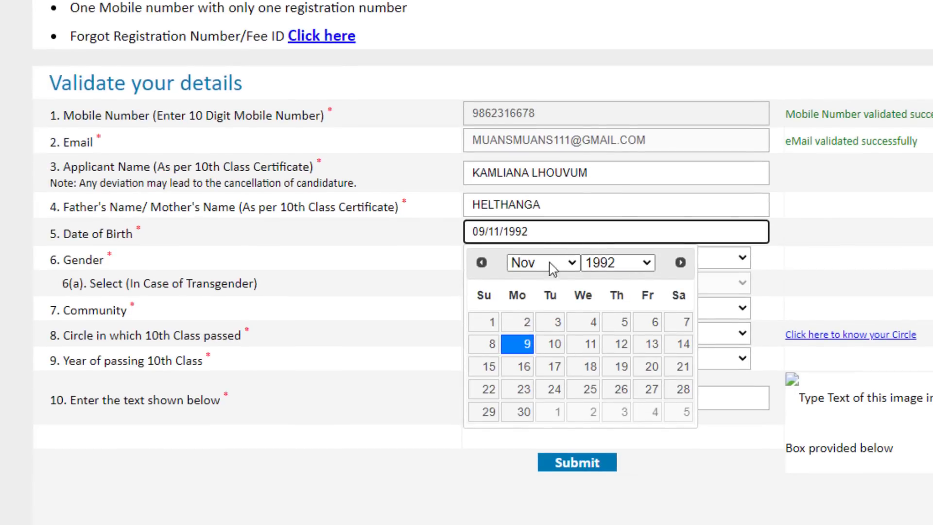
left_click(526, 347)
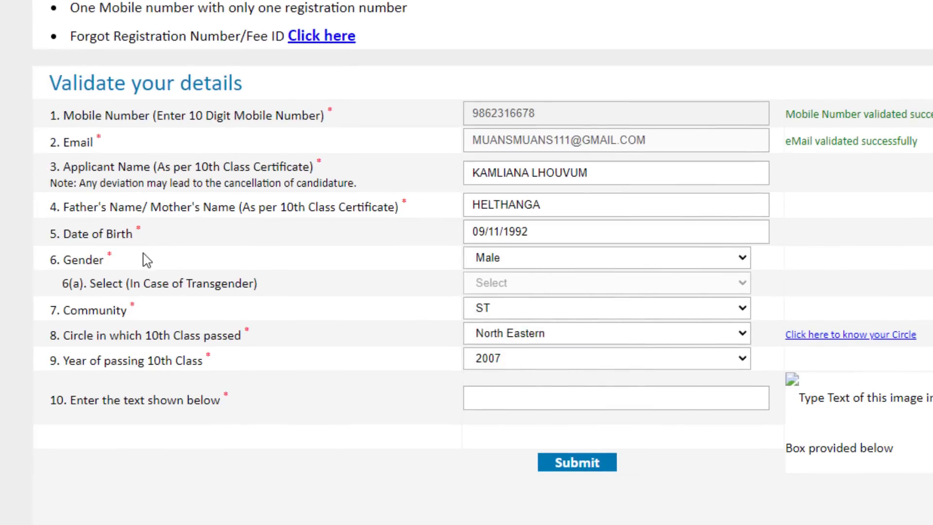
left_click(527, 263)
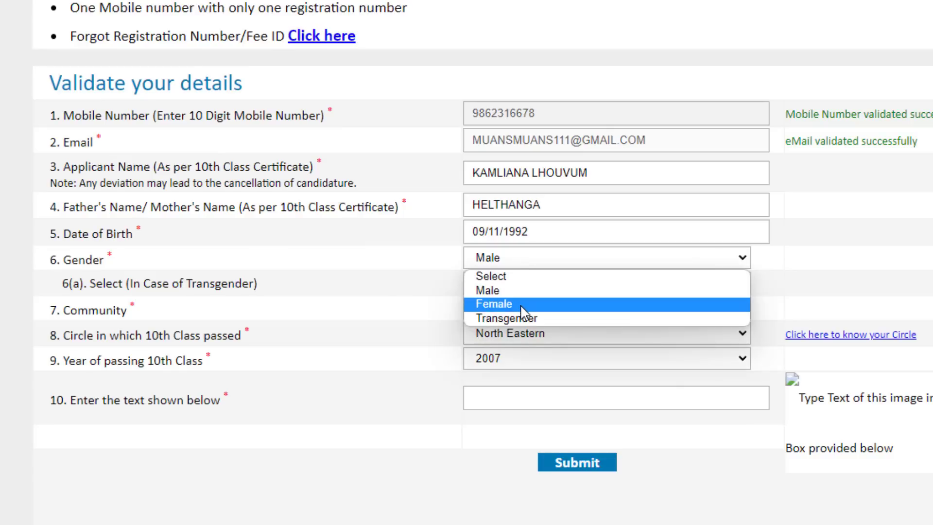
left_click(527, 291)
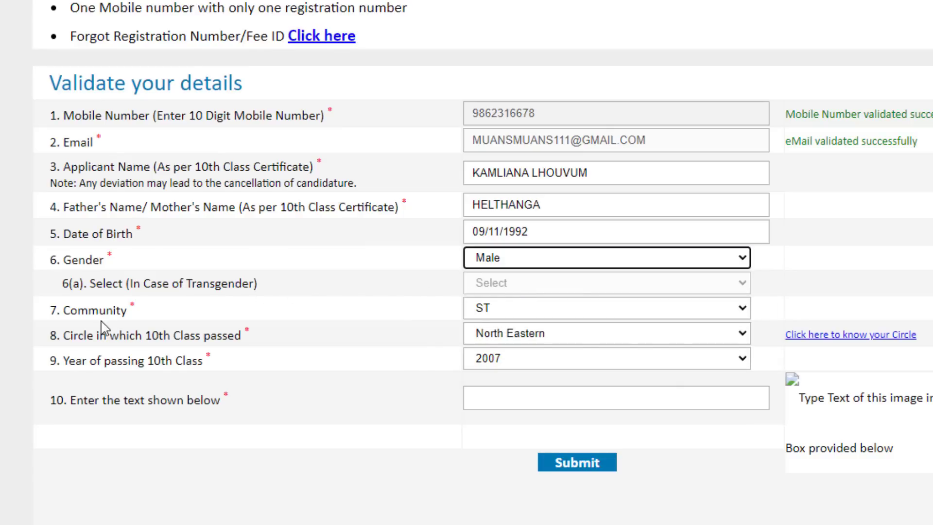
Choose community ST, 10th-class circle North Eastern and passing year 2007.
left_click(483, 309)
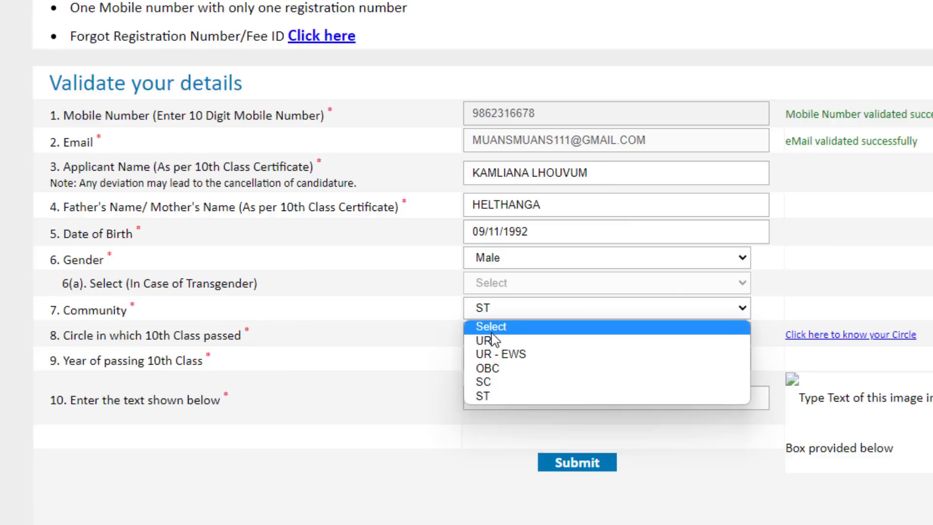
left_click(488, 396)
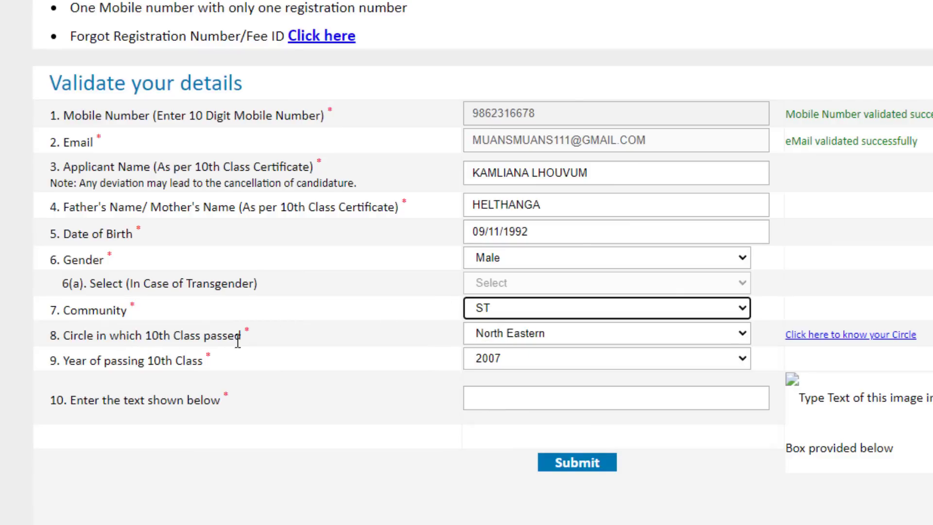
left_click(512, 334)
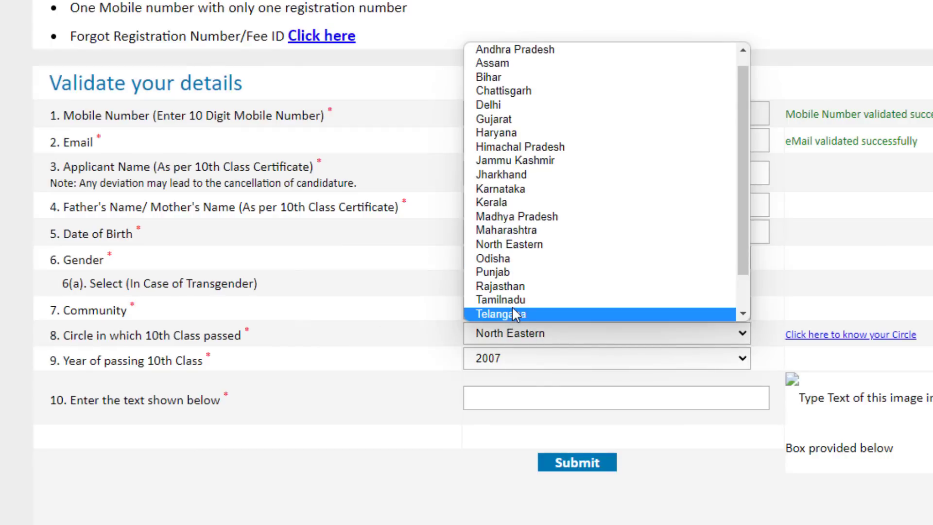
left_click(529, 245)
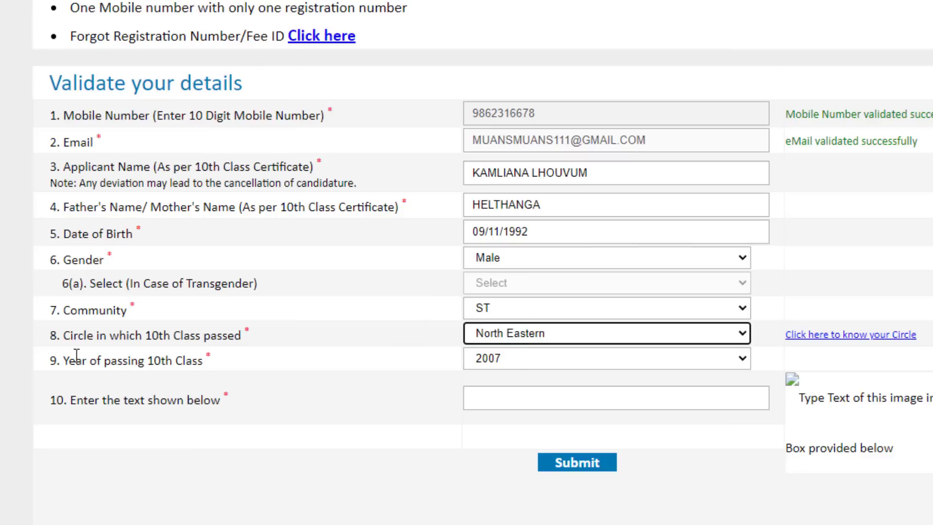
left_click(533, 372)
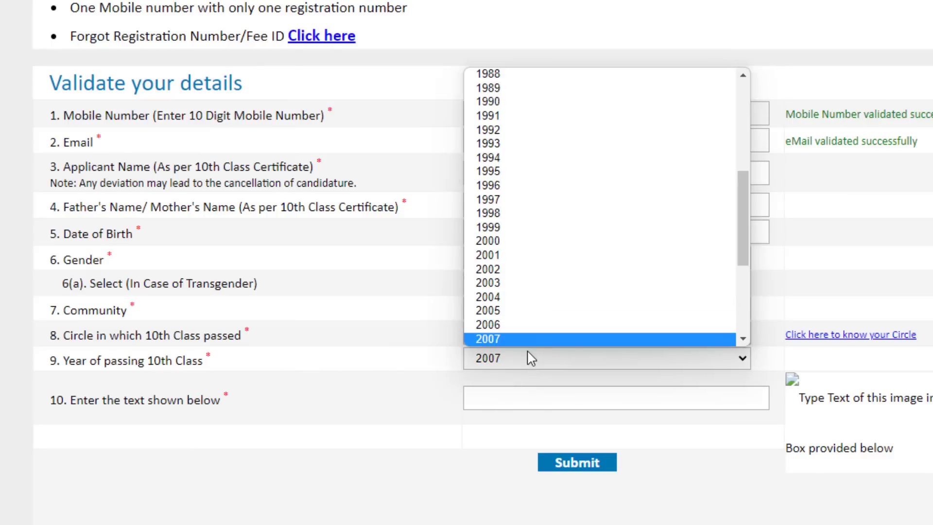
left_click(531, 338)
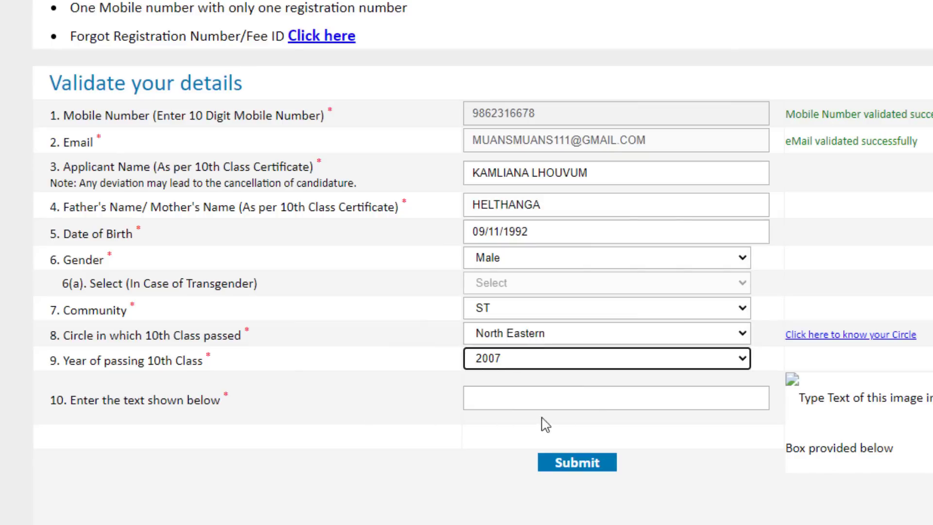
left_click(595, 400)
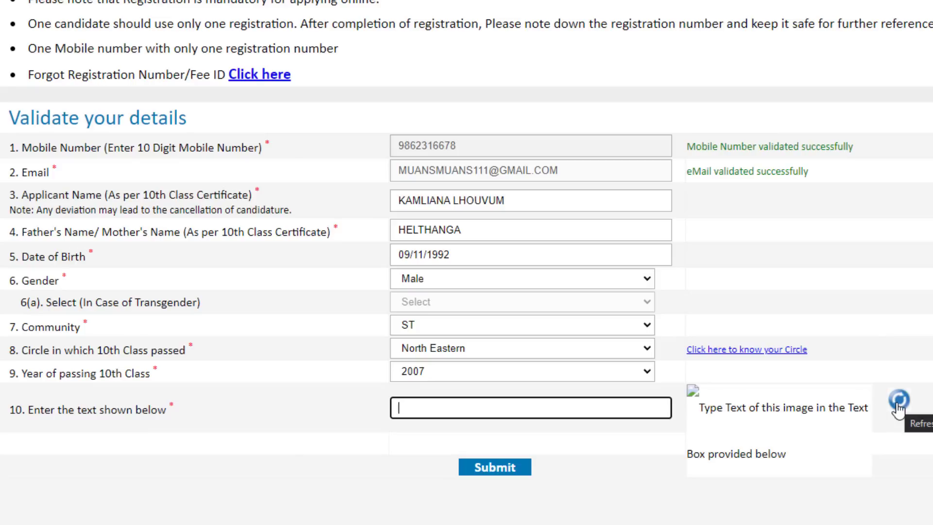
Refresh the captcha, enter the verification text and submit the validated details.
left_click(897, 404)
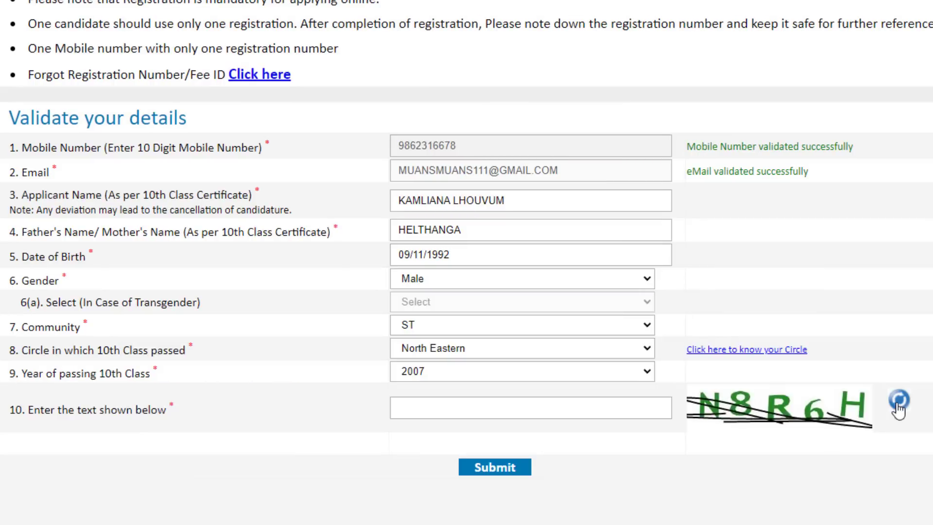
left_click(519, 398)
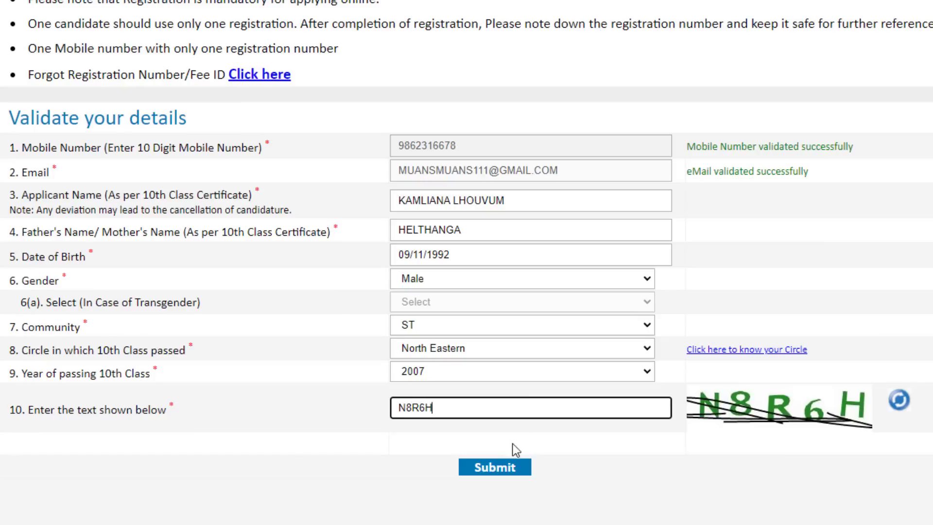
left_click(509, 465)
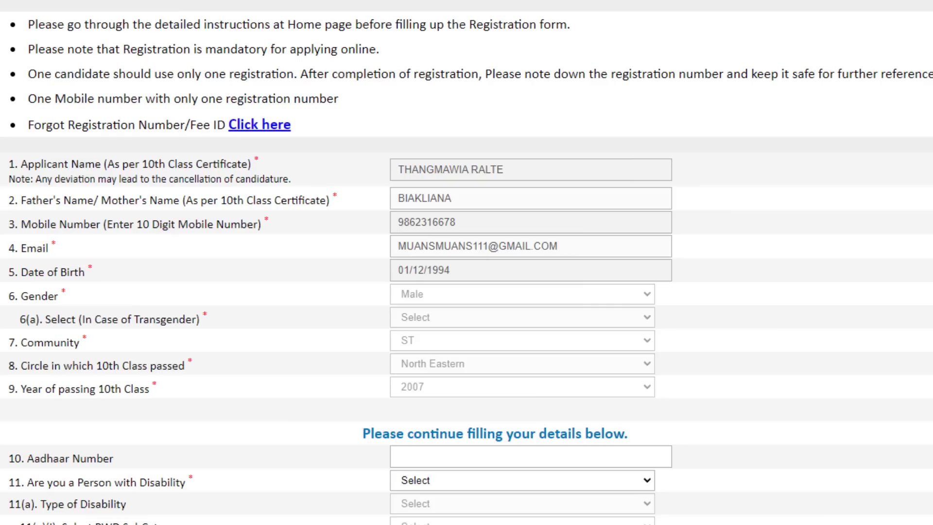
Paste the applicant's Aadhaar number into the Aadhaar Number field.
scroll(563, 248, "down", 6)
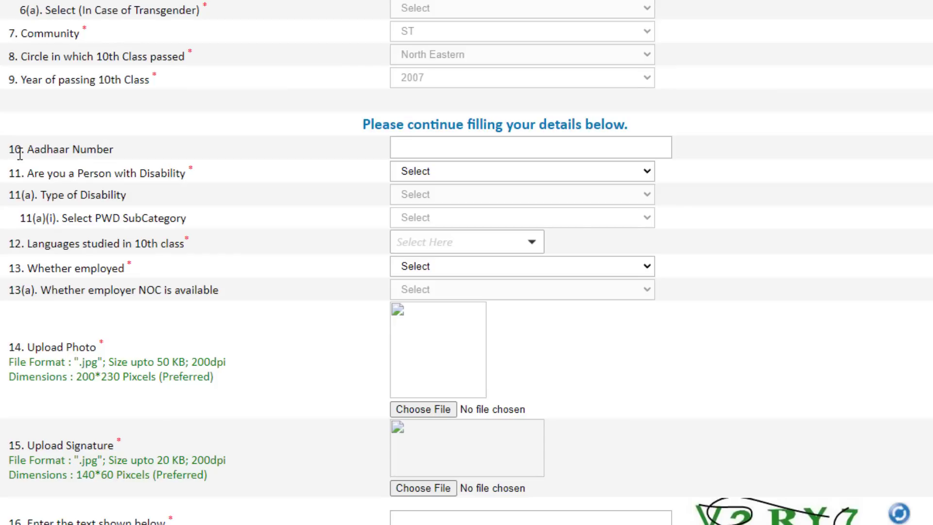
left_click_drag(20, 149, 111, 150)
left_click(206, 150)
left_click(436, 150)
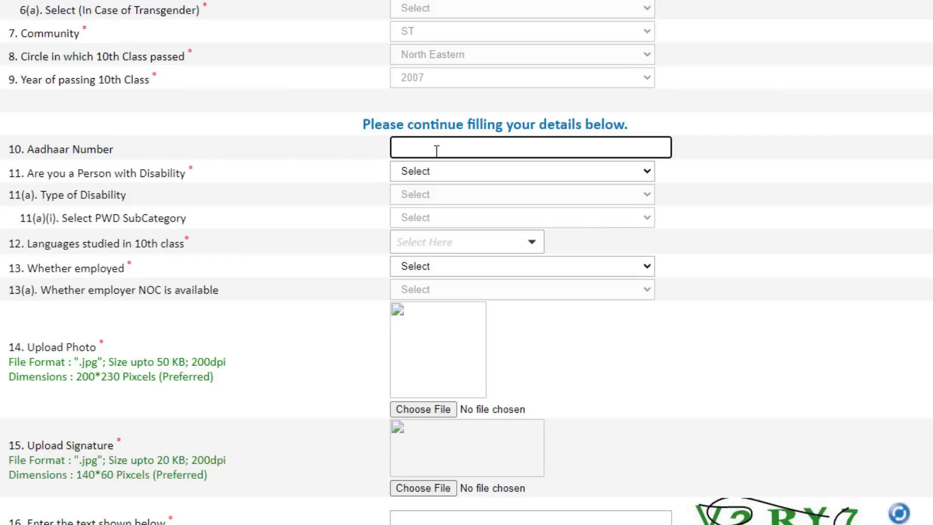
key("ctrl+v")
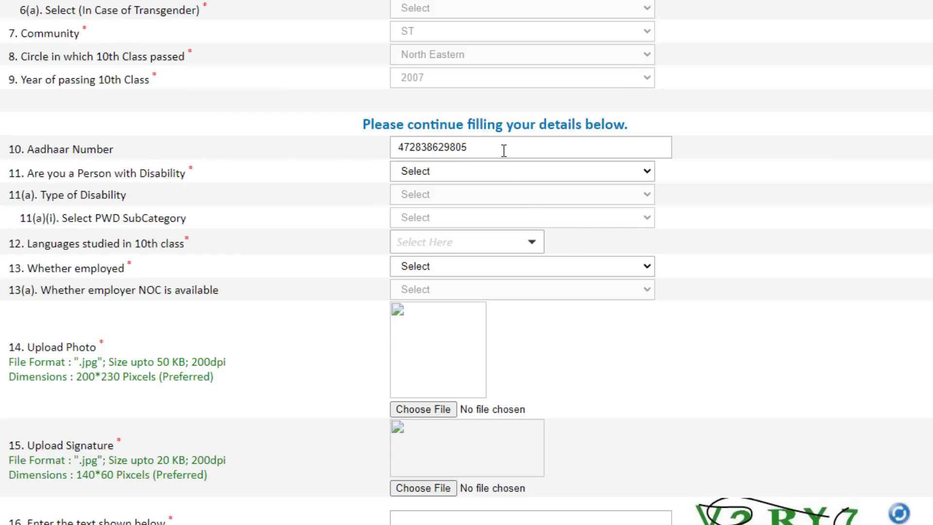
Answer No to 'Are you a Person with Disability'.
left_click(459, 177)
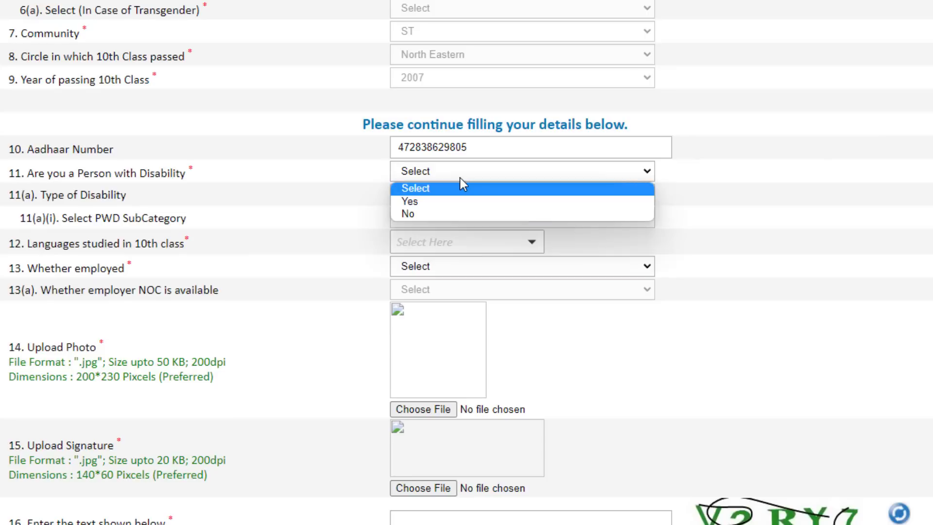
left_click(419, 202)
left_click(433, 193)
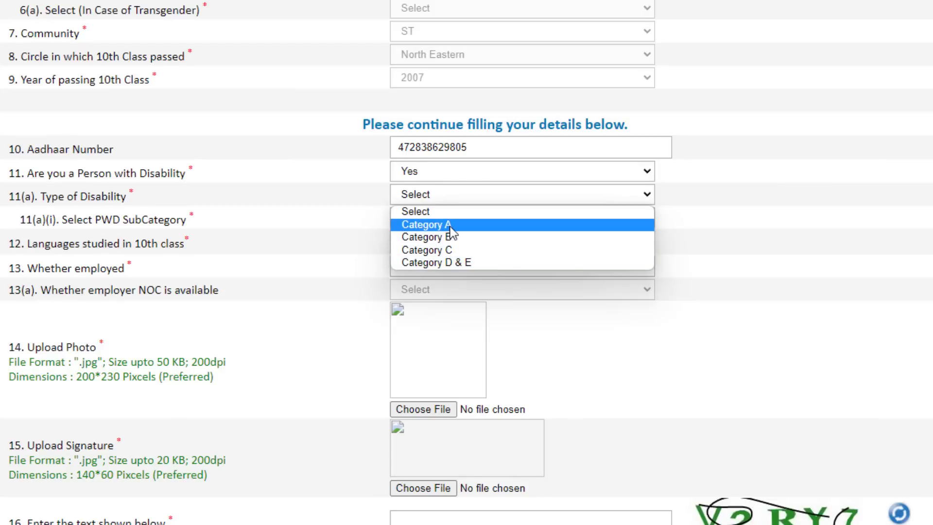
left_click(441, 194)
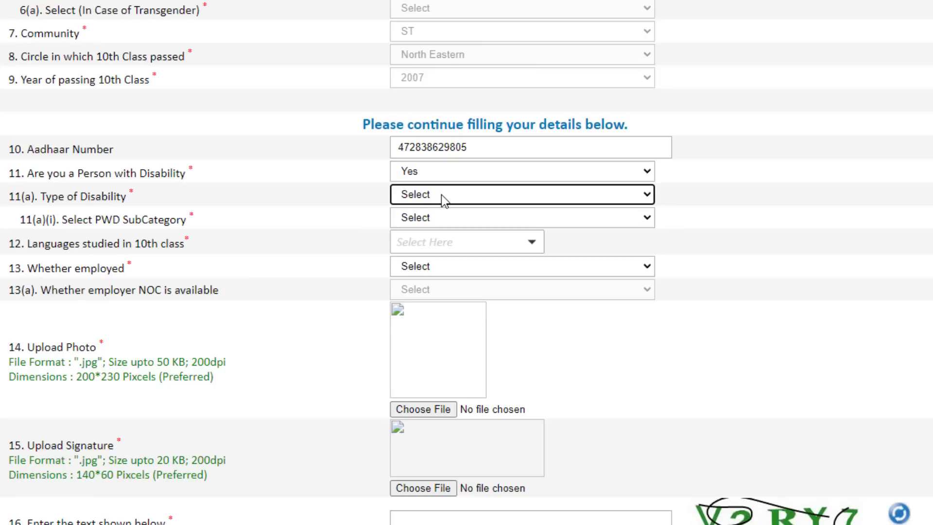
left_click(441, 194)
left_click(445, 172)
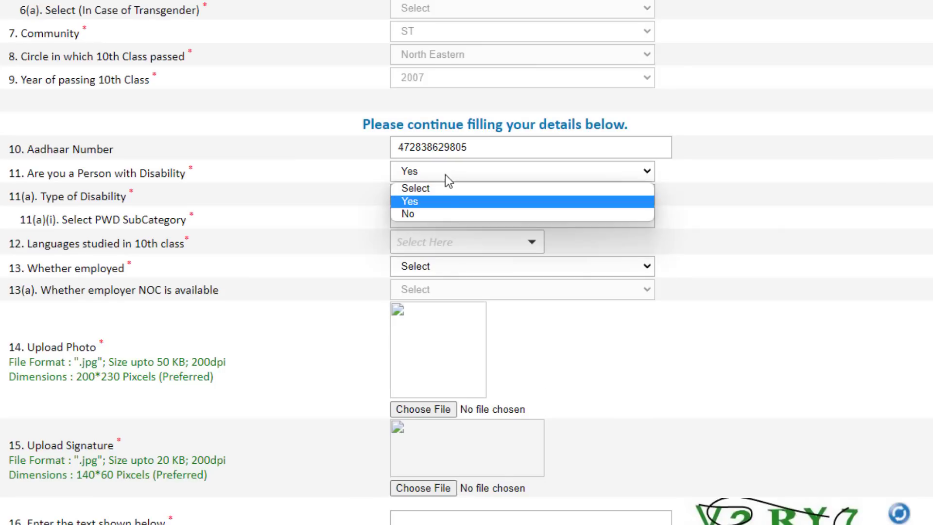
left_click(445, 213)
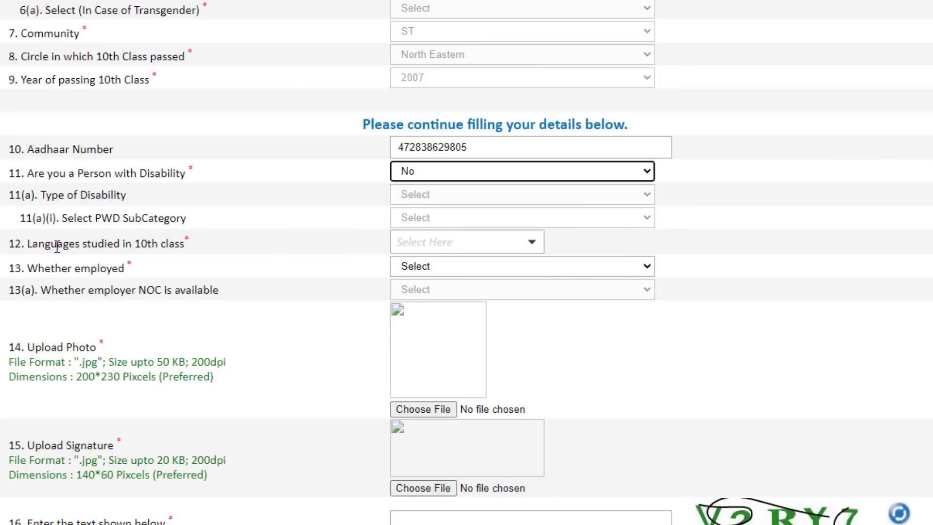
left_click_drag(187, 243, 100, 255)
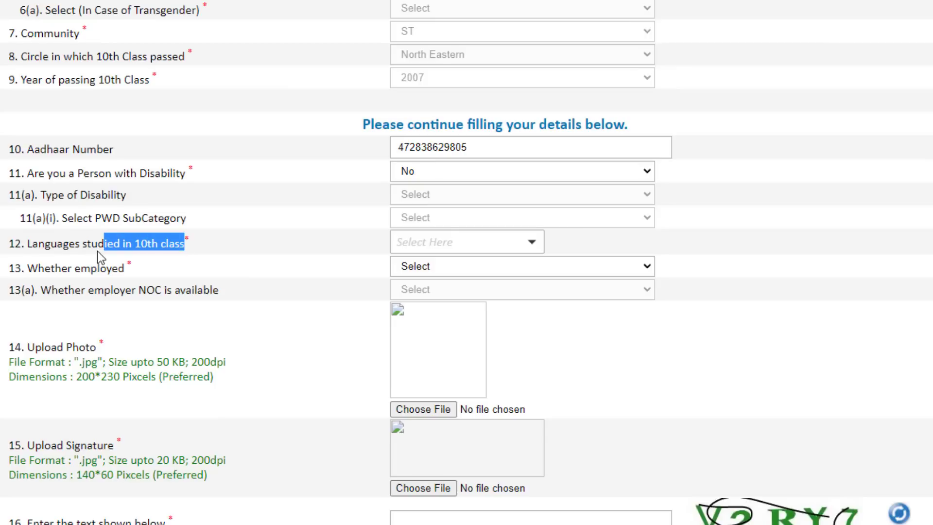
left_click(165, 247)
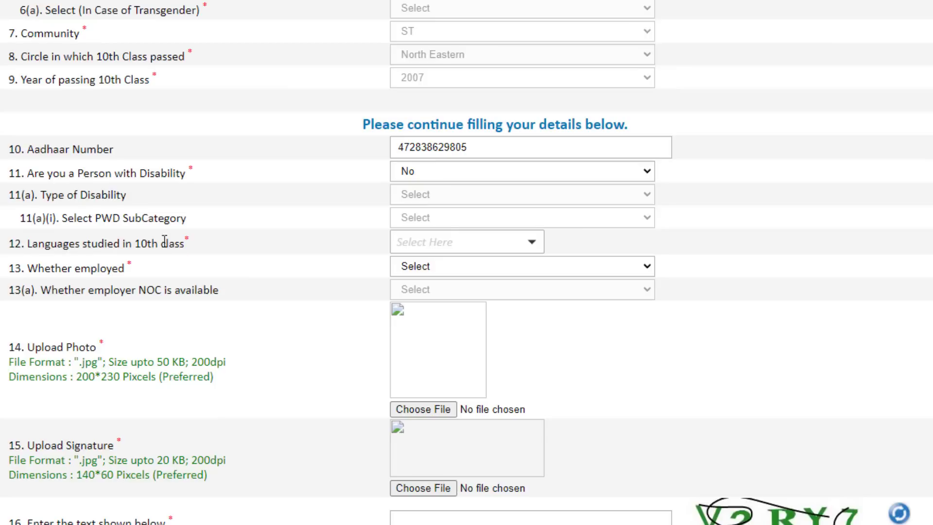
Tick Mizo in the Languages studied in 10th class list and confirm.
left_click(472, 247)
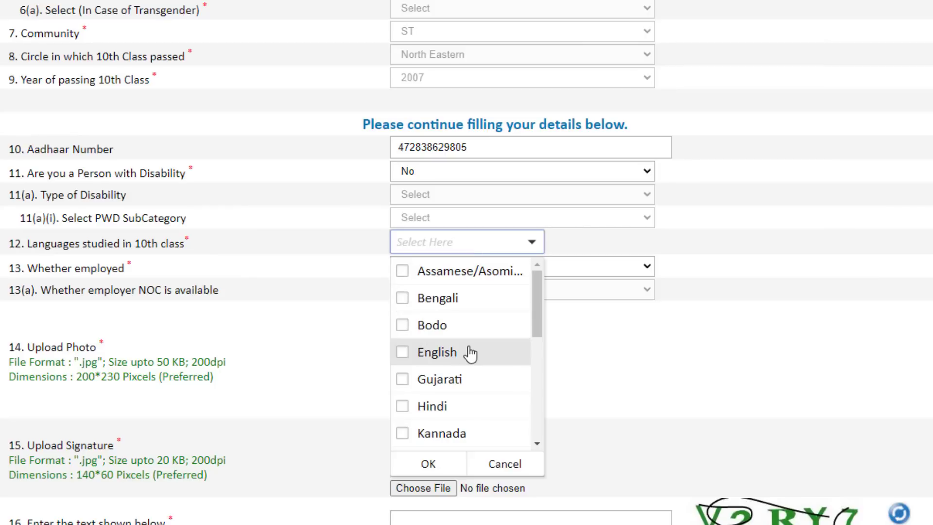
scroll(470, 352, "down", 3)
scroll(471, 355, "down", 3)
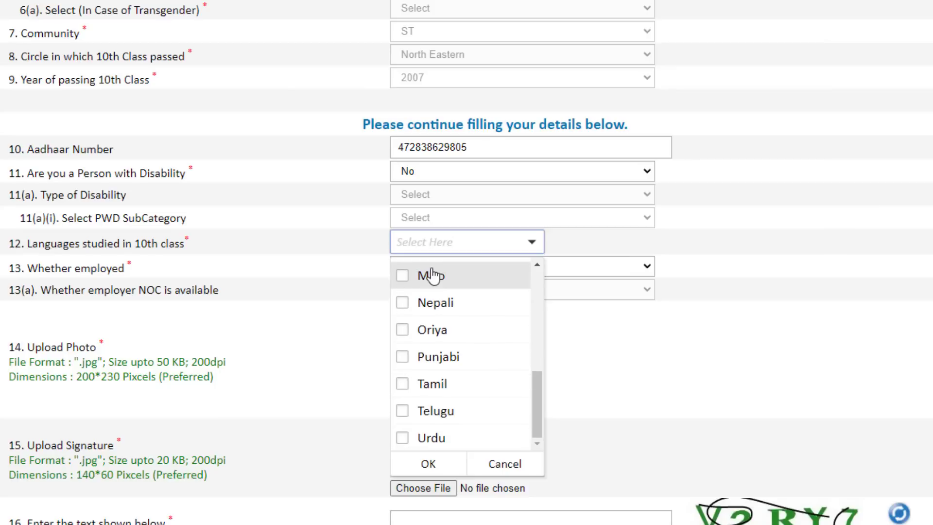
left_click(402, 276)
left_click(438, 460)
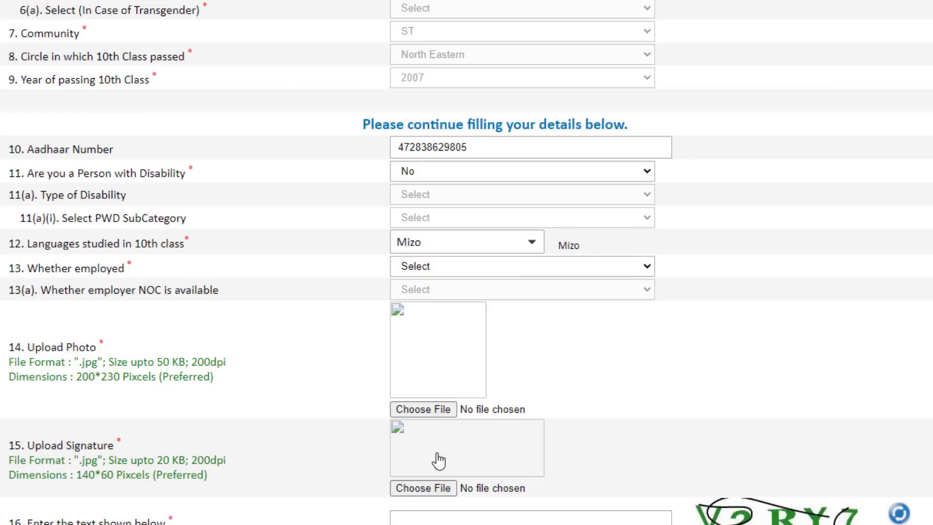
Recheck the languages list, leaving only Mizo ticked, and confirm it.
left_click(507, 244)
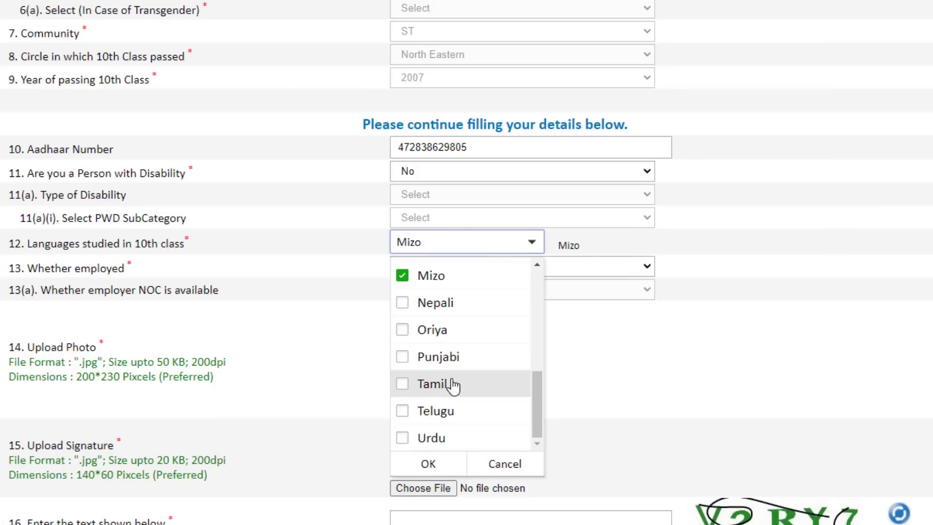
scroll(448, 340, "down", 3)
scroll(464, 241, "up", 4)
scroll(462, 244, "up", 2)
scroll(462, 244, "down", 3)
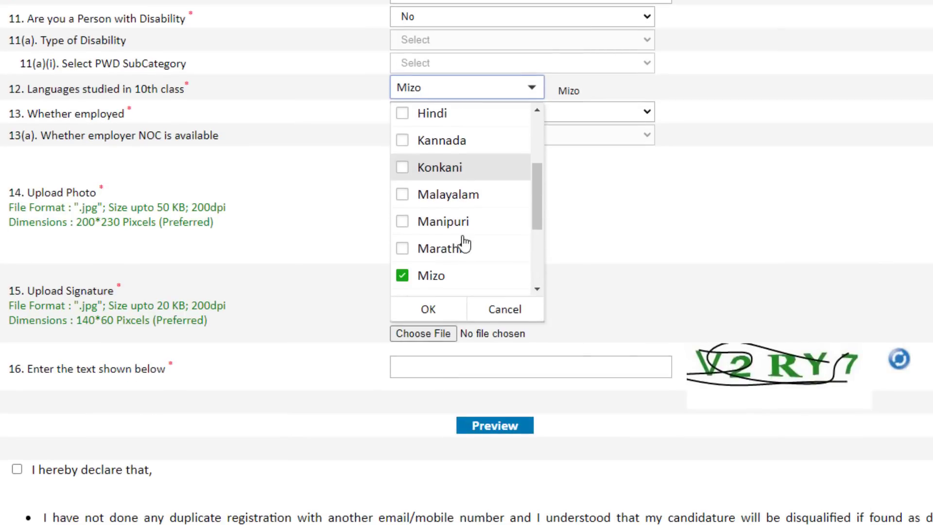
left_click(423, 224)
left_click(422, 226)
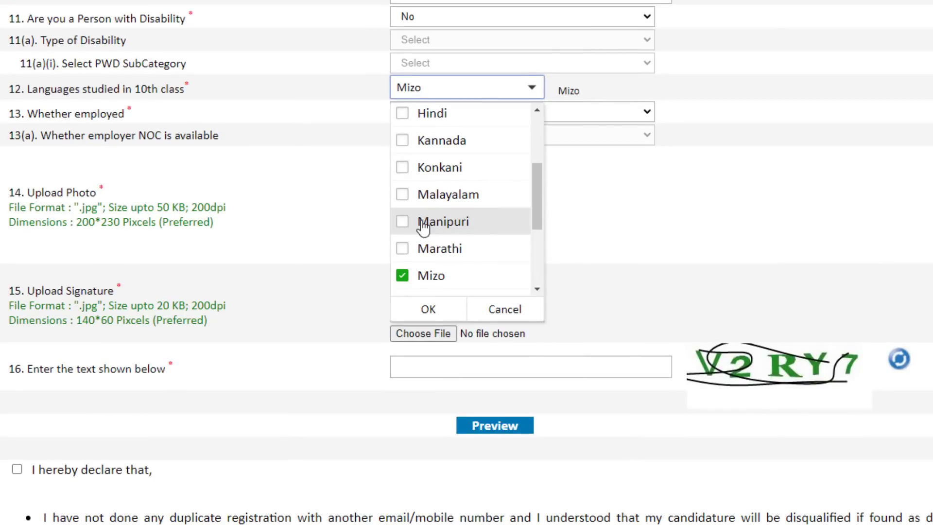
left_click(409, 285)
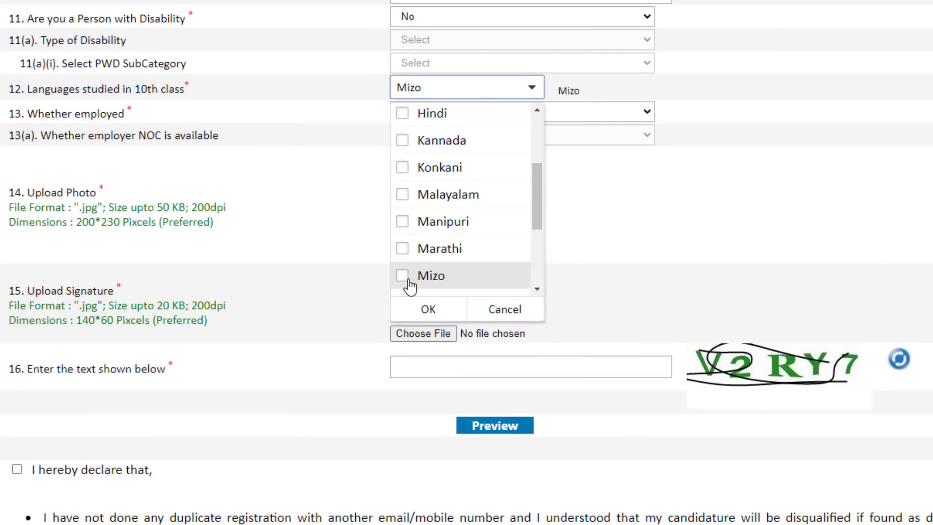
left_click(409, 285)
left_click(427, 310)
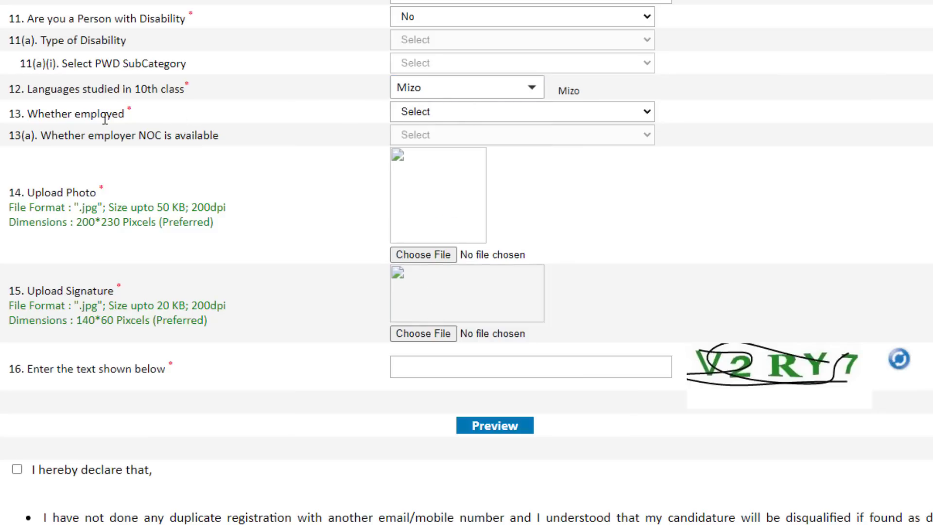
Answer 'Whether employed' as No after briefly setting it and employer NOC to Yes.
left_click(484, 112)
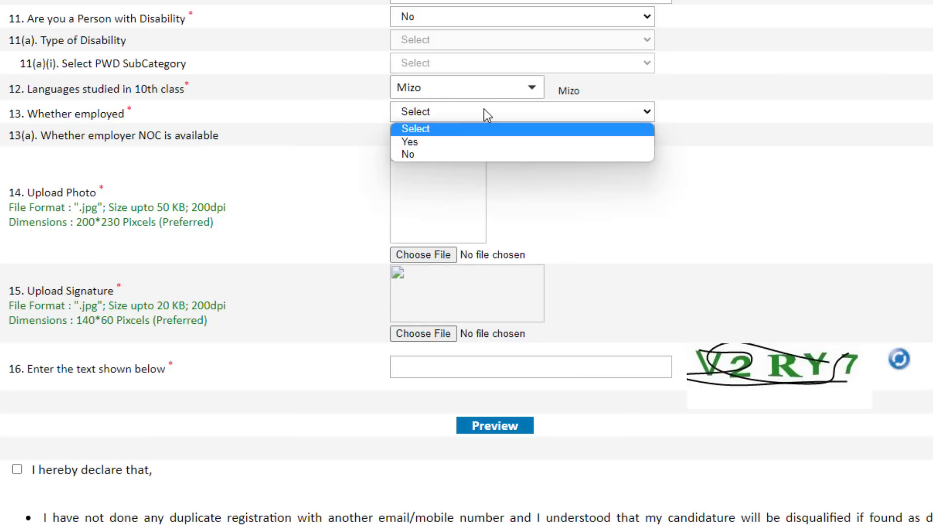
left_click(458, 142)
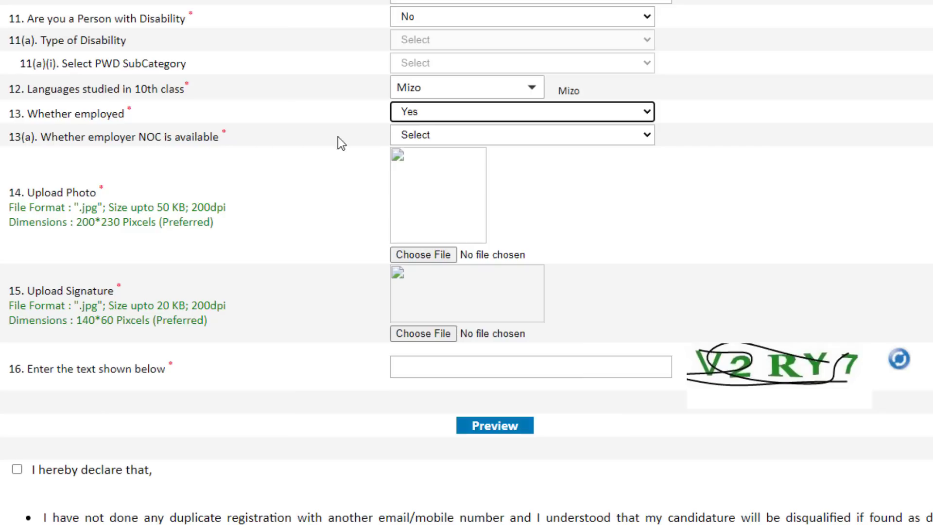
left_click(462, 136)
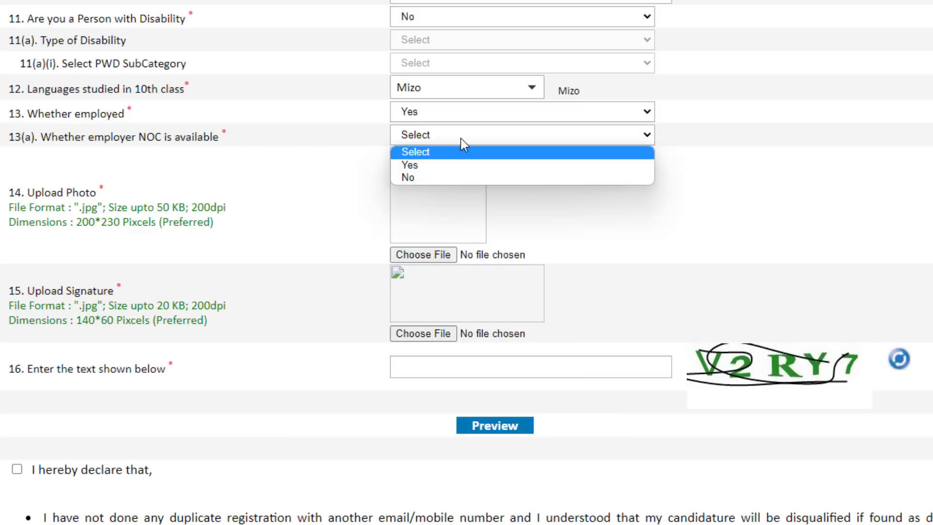
left_click(459, 166)
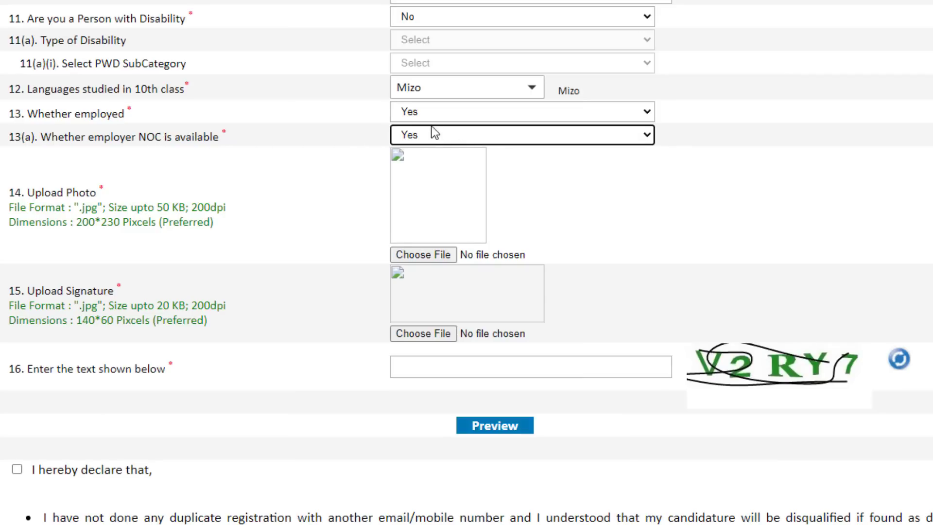
left_click(501, 113)
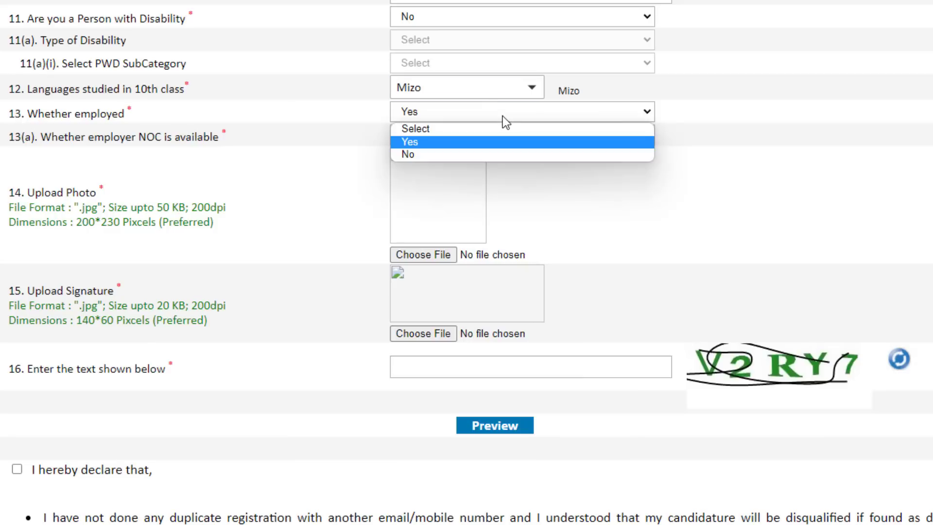
left_click(474, 161)
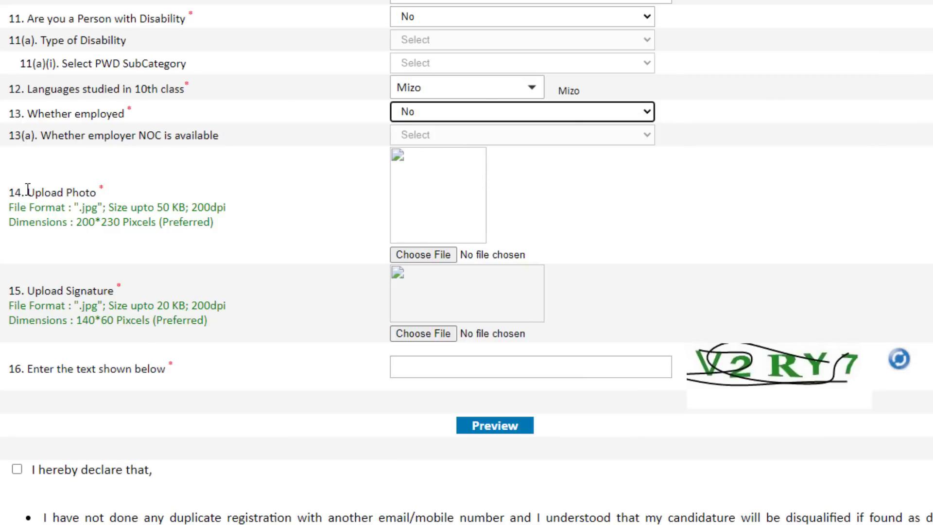
left_click_drag(28, 189, 104, 190)
left_click(103, 190)
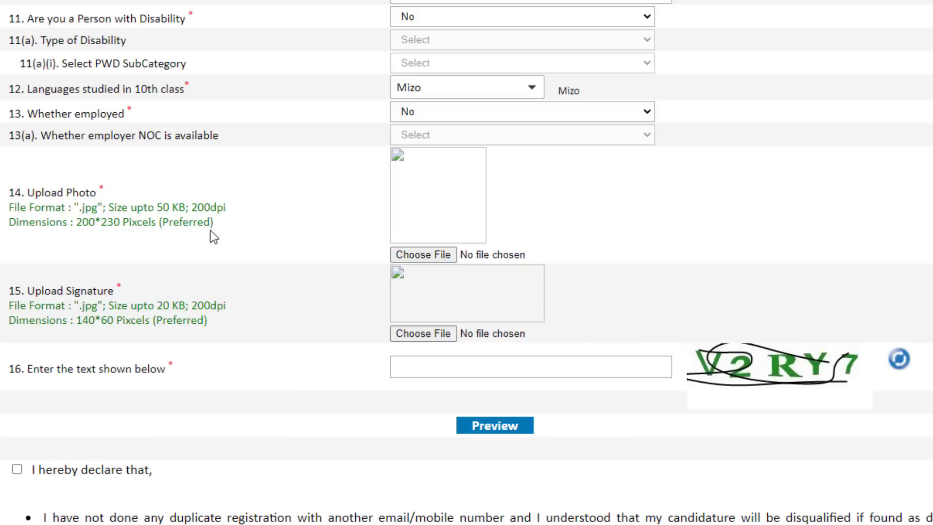
Upload the passport photo image under Upload Photo.
left_click(420, 256)
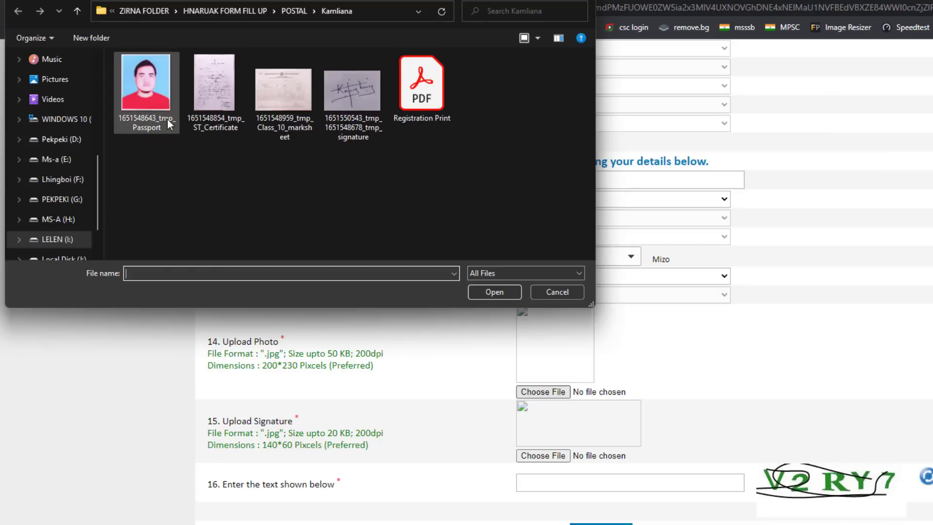
left_click(168, 123)
left_click(475, 291)
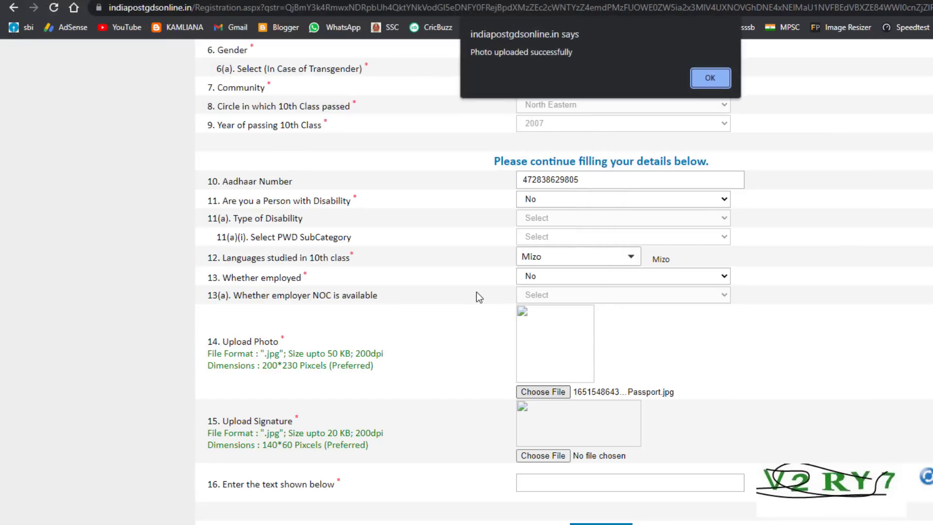
left_click(712, 80)
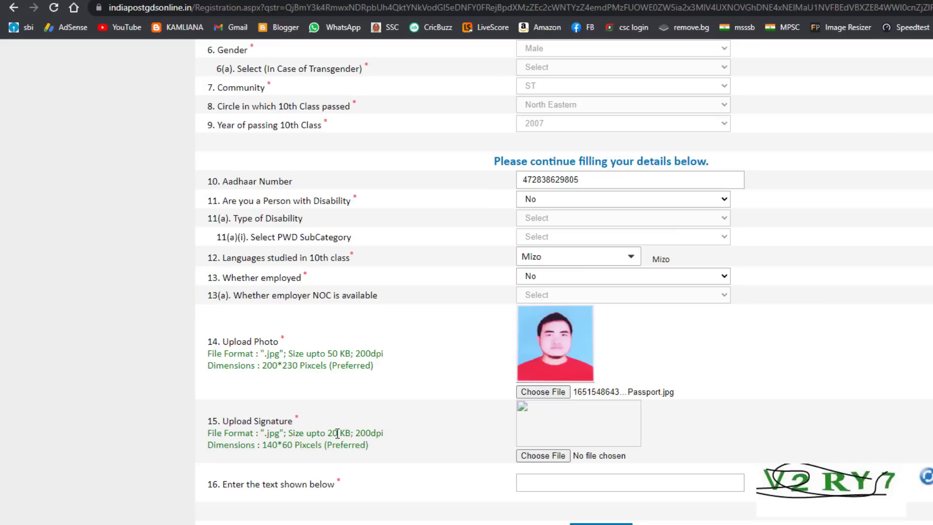
Upload the signature image under Upload Signature.
left_click(543, 456)
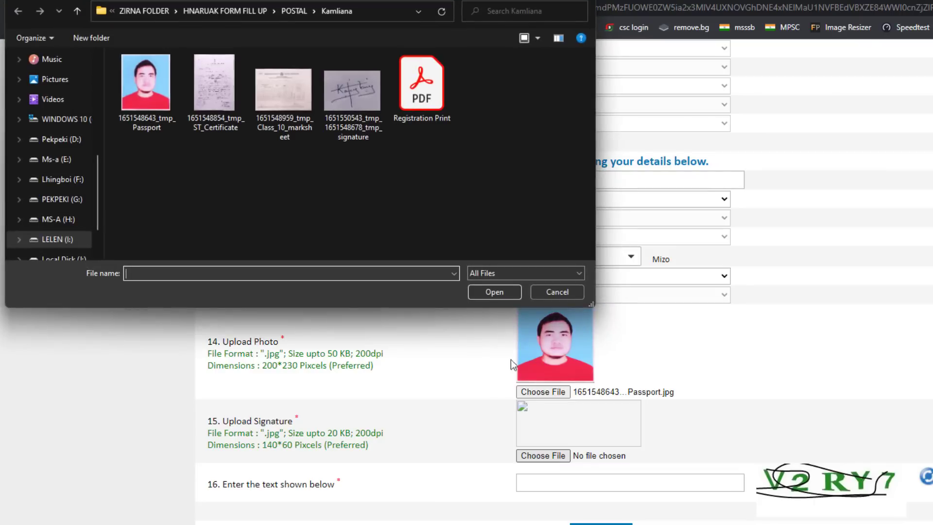
left_click(360, 129)
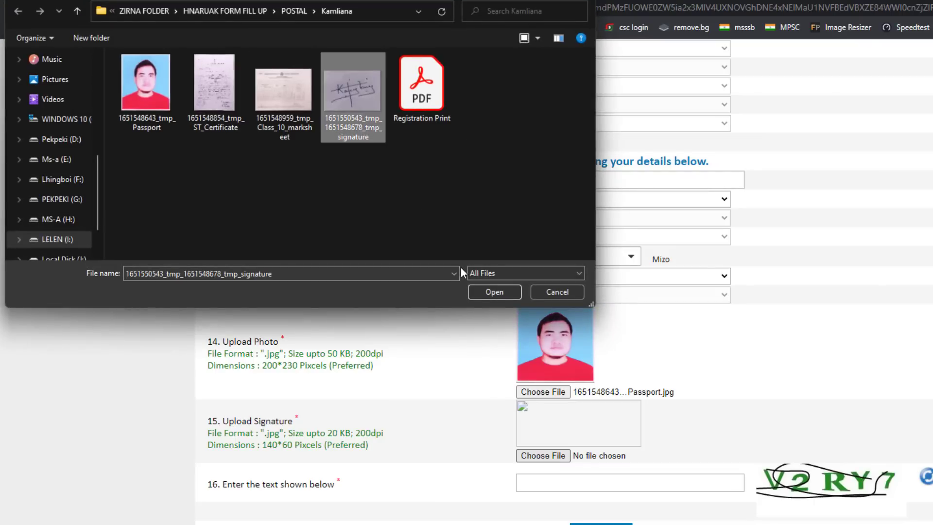
left_click(478, 292)
left_click(711, 81)
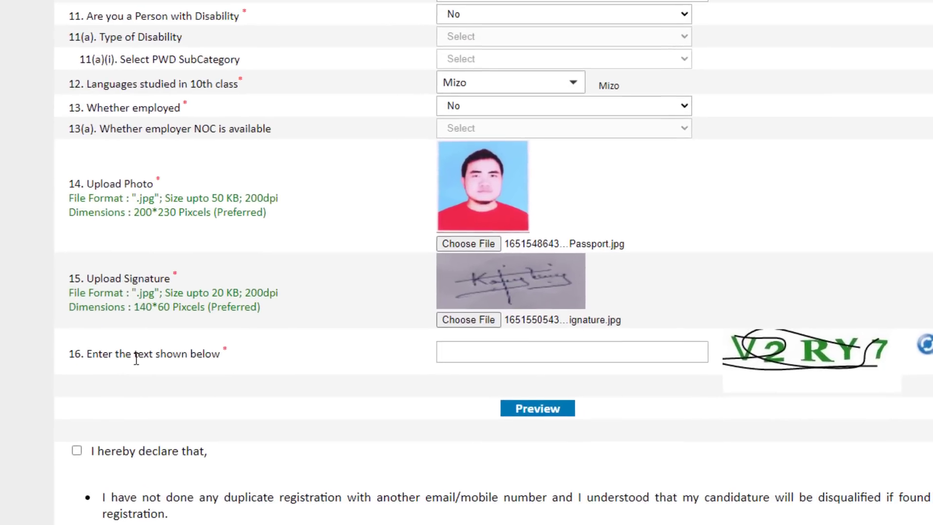
Enter the captcha text, check the details preview, and tick the 'I hereby declare' checkbox.
left_click(449, 344)
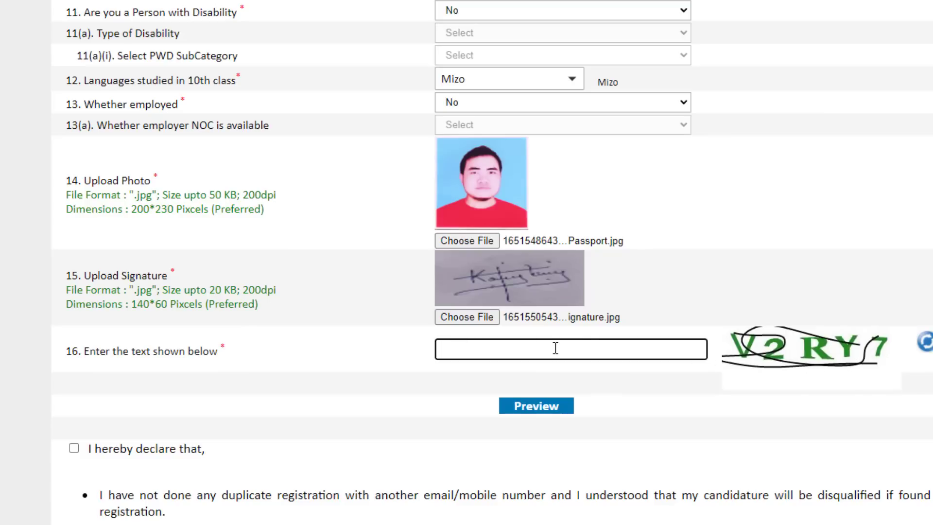
type("V2RY7")
left_click(536, 407)
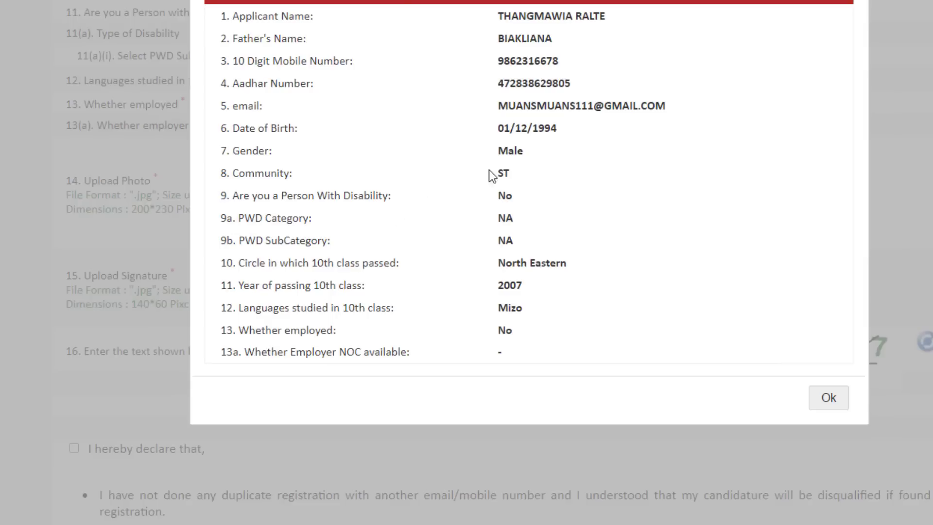
left_click(828, 397)
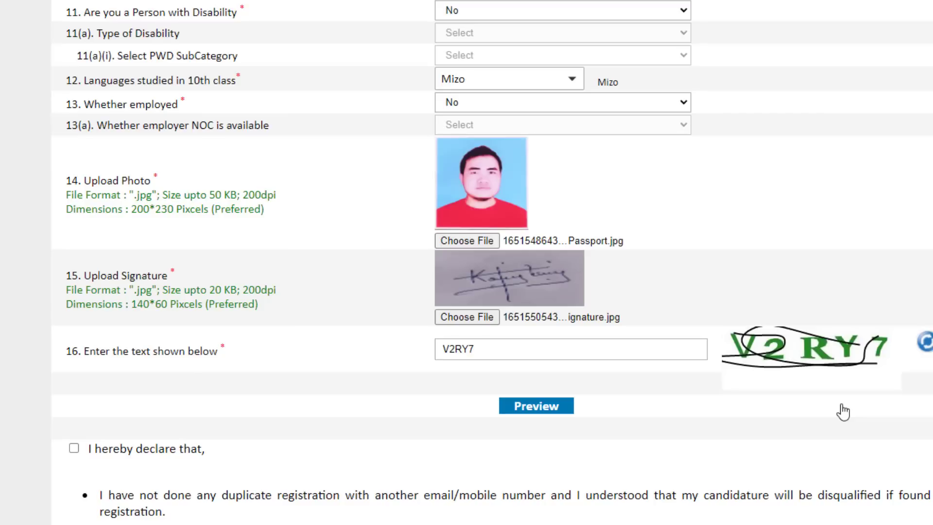
scroll(614, 379, "down", 2)
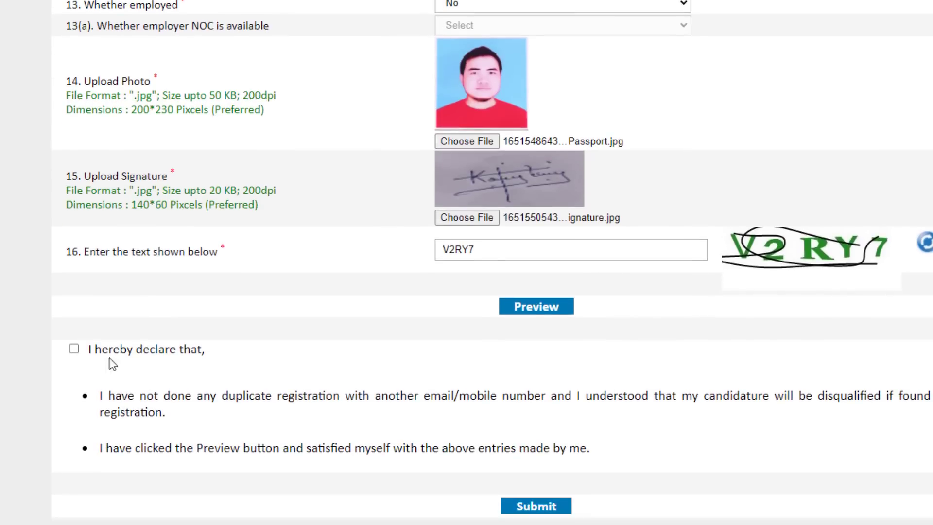
left_click(74, 348)
Submit the registration form and send its confirmation page to print.
left_click(536, 505)
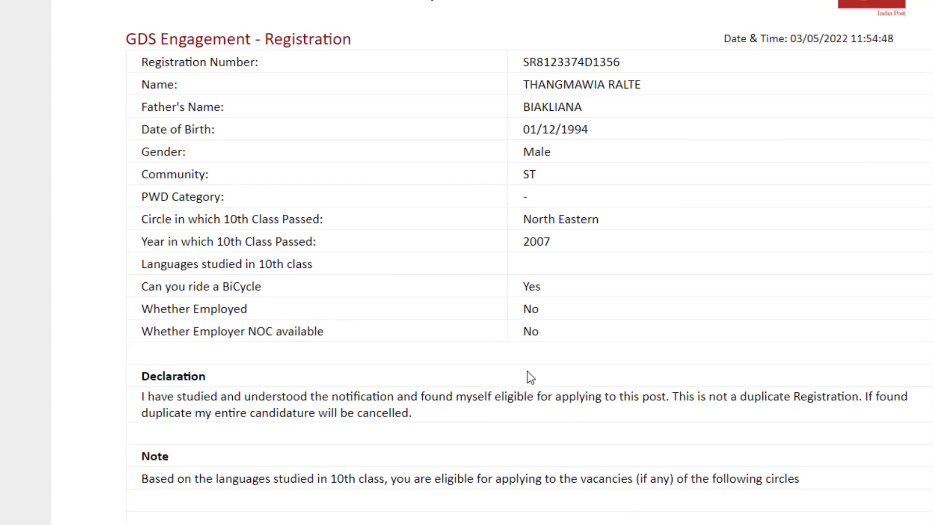
scroll(527, 376, "down", 7)
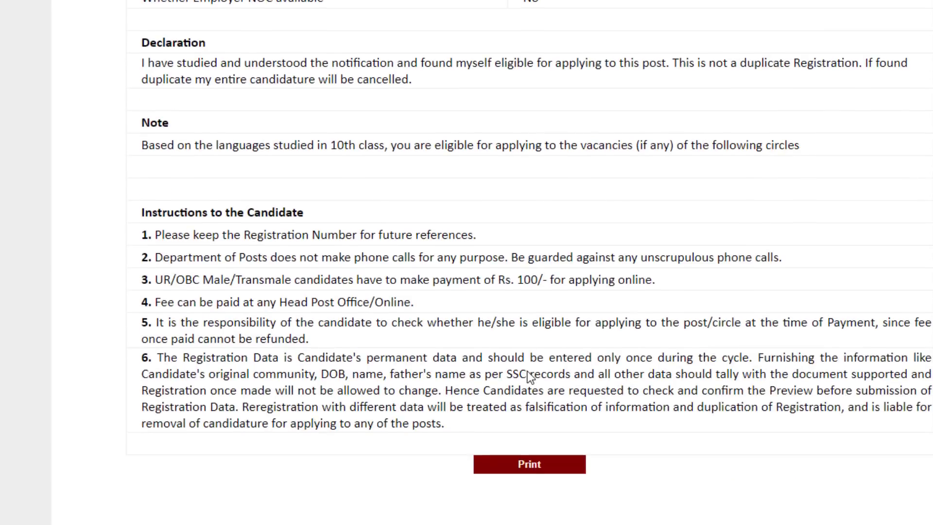
left_click(547, 470)
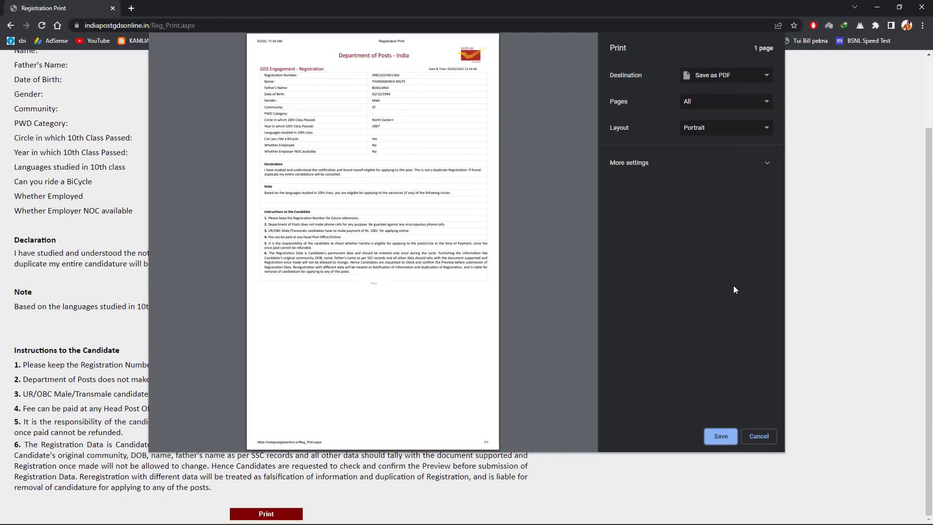
Save the slip via Save as PDF as 'Registration Print', overwriting the existing file.
left_click(724, 438)
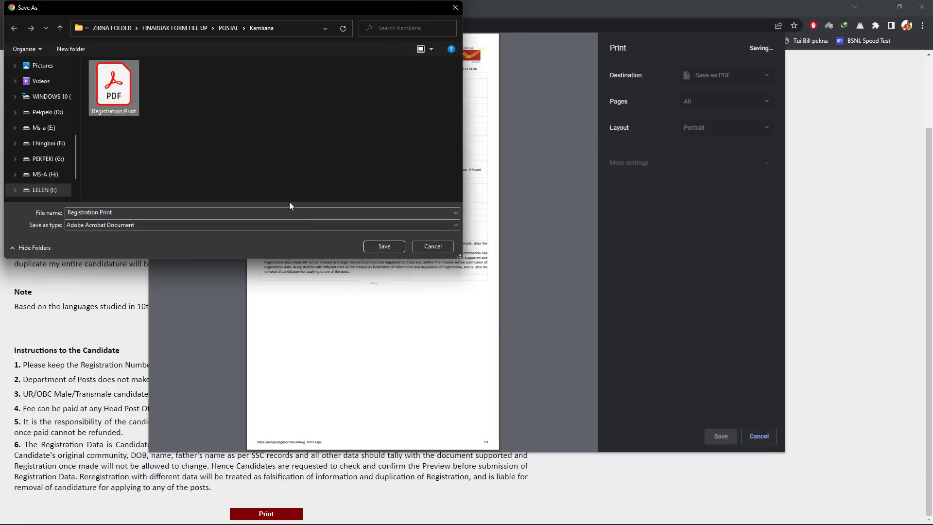
left_click(375, 247)
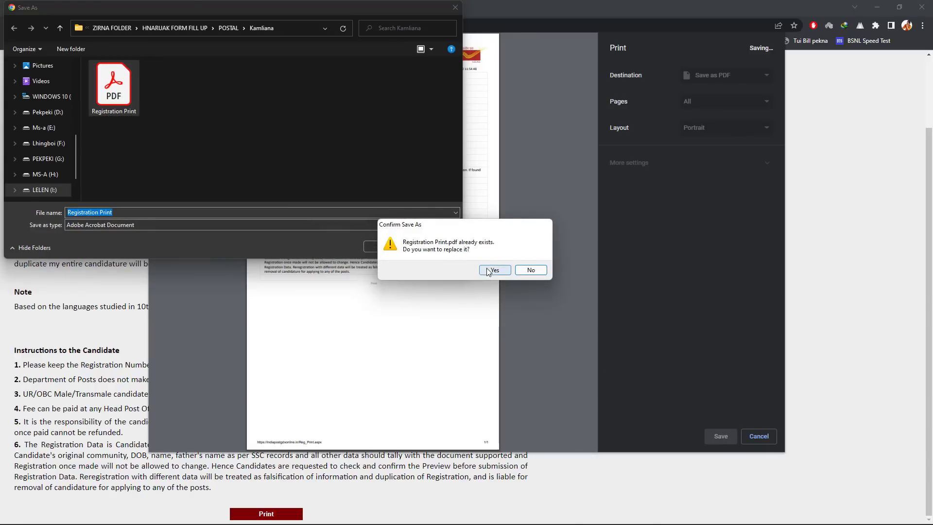
left_click(485, 268)
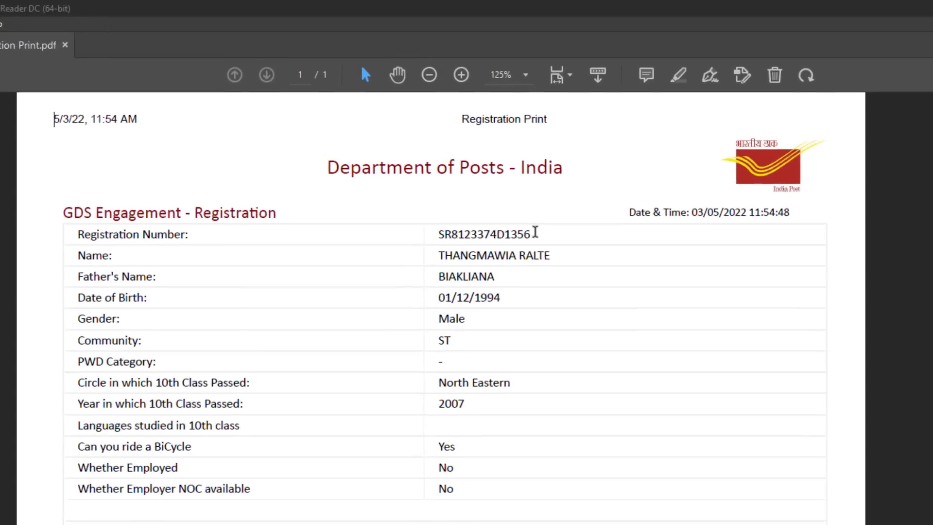
Select and copy the registration number in the PDF, then minimize Acrobat Reader.
left_click_drag(535, 232, 438, 234)
left_click(514, 236)
left_click_drag(536, 237, 439, 237)
right_click(467, 246)
left_click(496, 258)
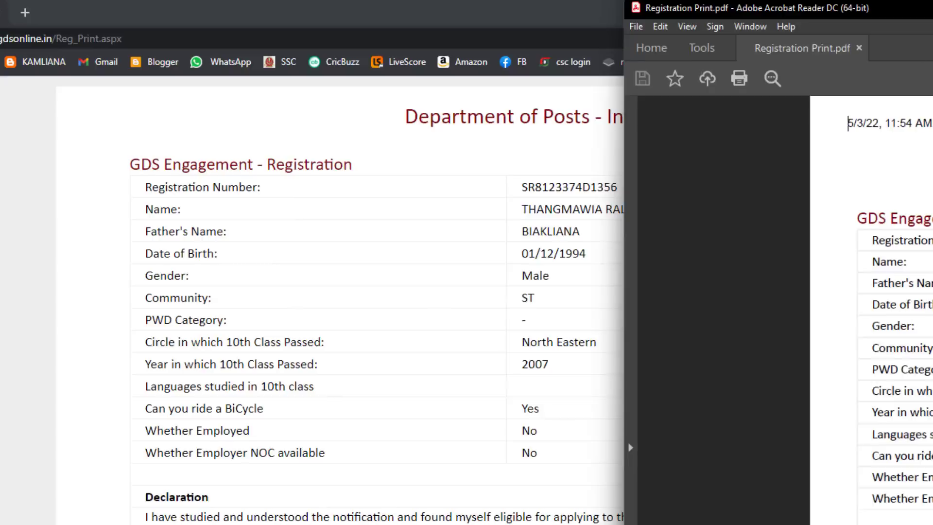
key("super+Down")
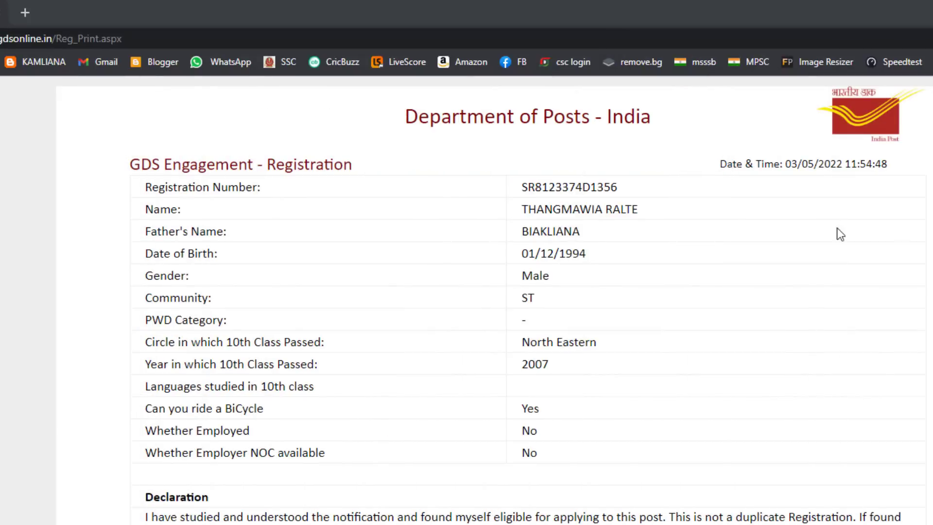
Load indiapostgdsonline.gov.in and reveal the Stage 3.Apply Online dropdown.
scroll(324, 228, "up", 3)
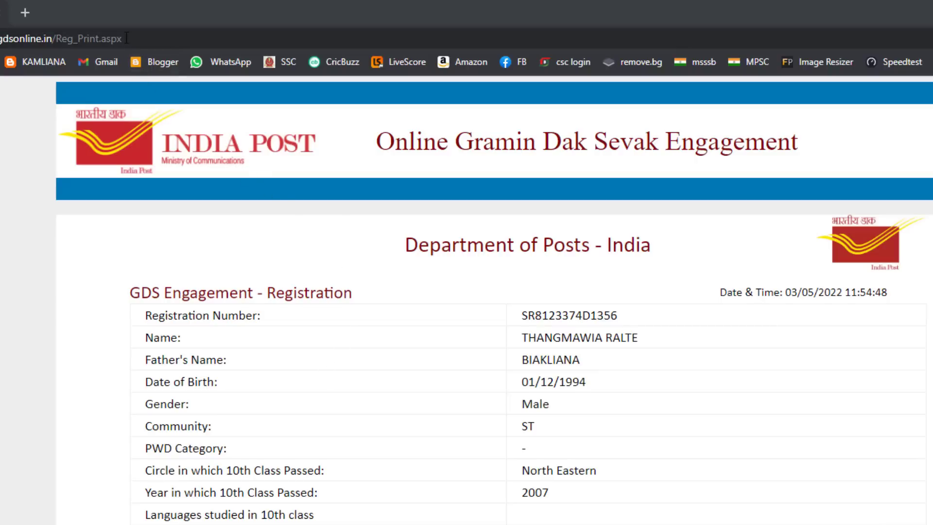
left_click_drag(126, 38, 59, 41)
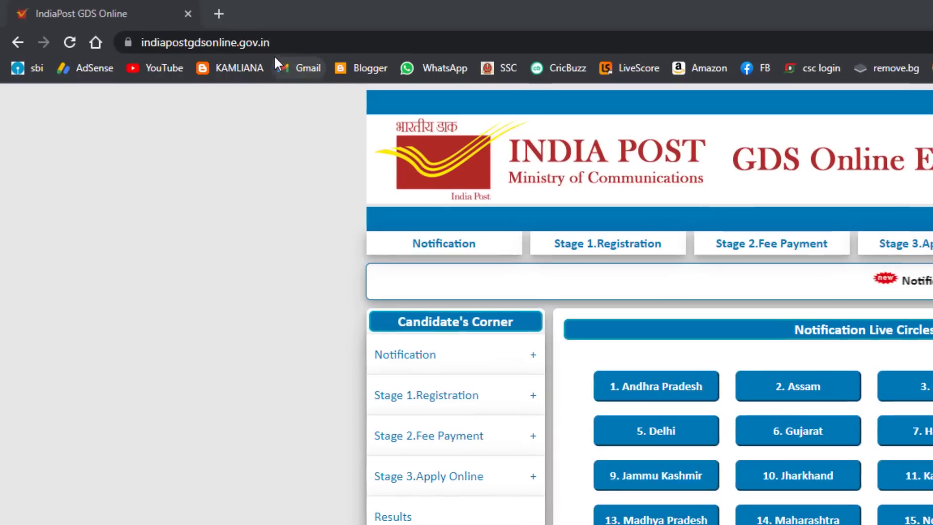
left_click(276, 43)
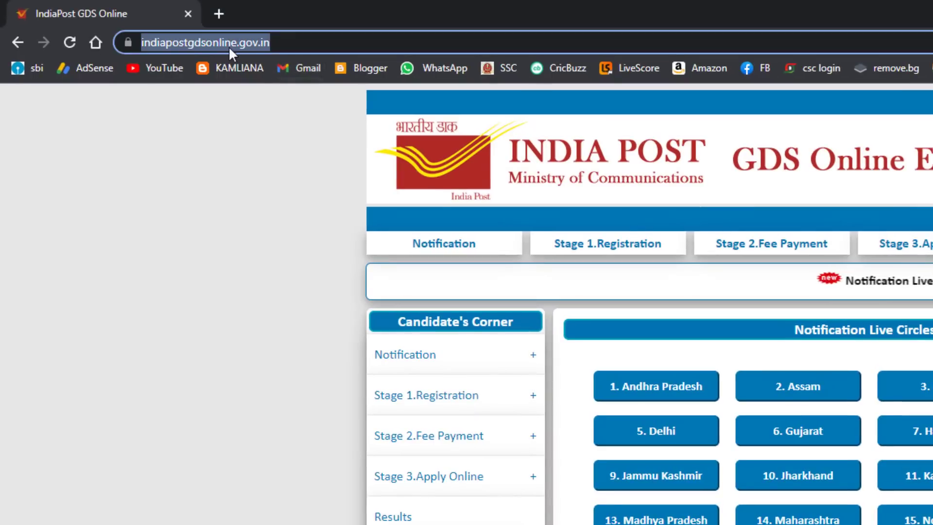
left_click(251, 41)
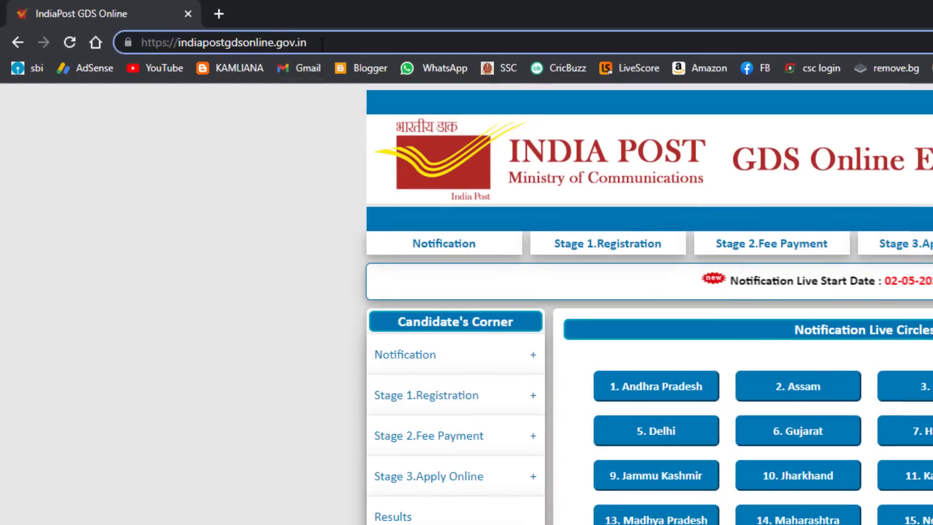
left_click(313, 196)
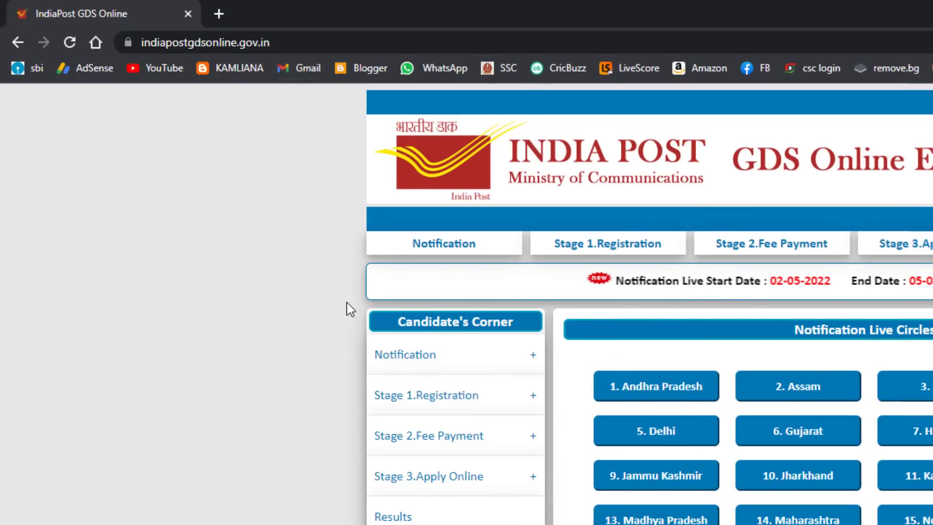
mouse_move(547, 253)
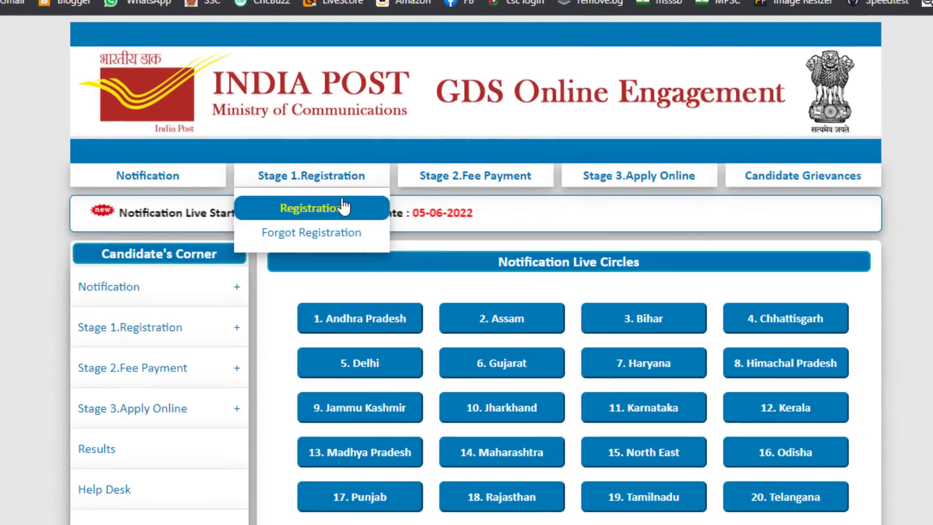
mouse_move(486, 176)
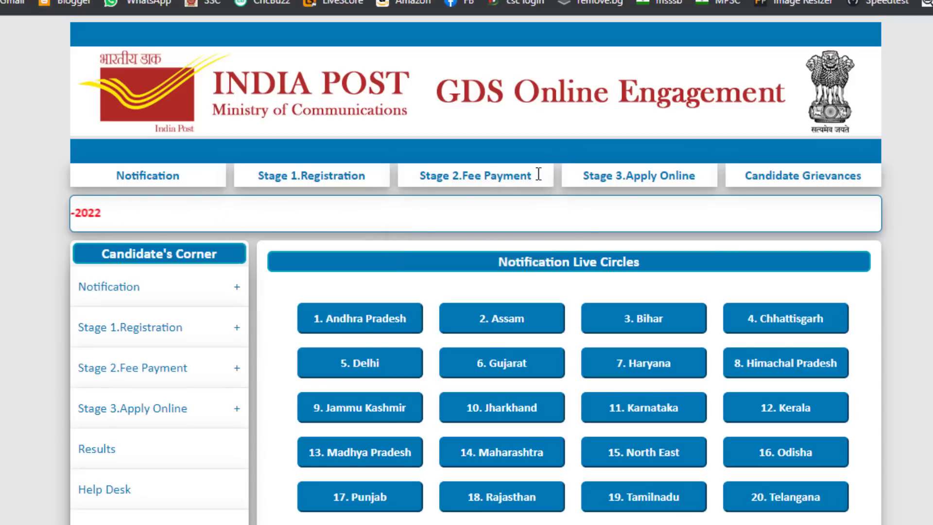
mouse_move(618, 173)
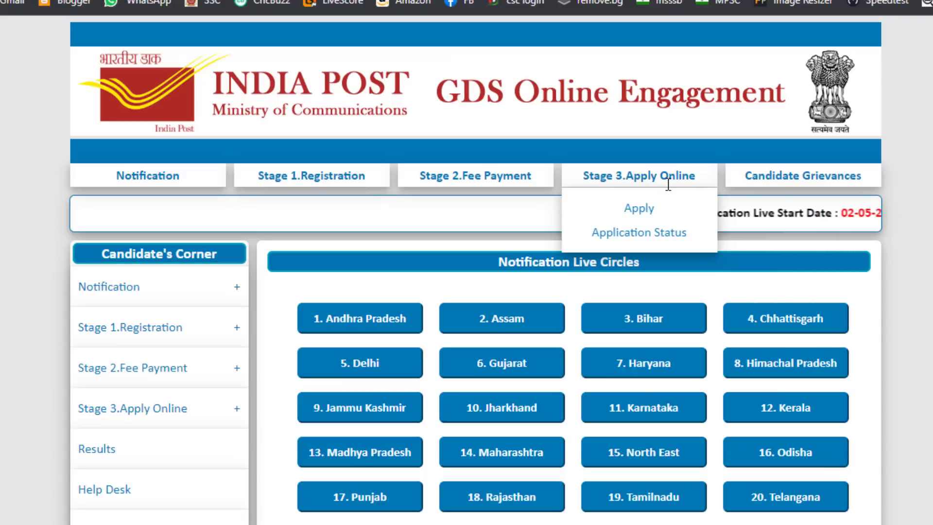
Open the candidate application form and copy the registration number from the PDF.
left_click(643, 211)
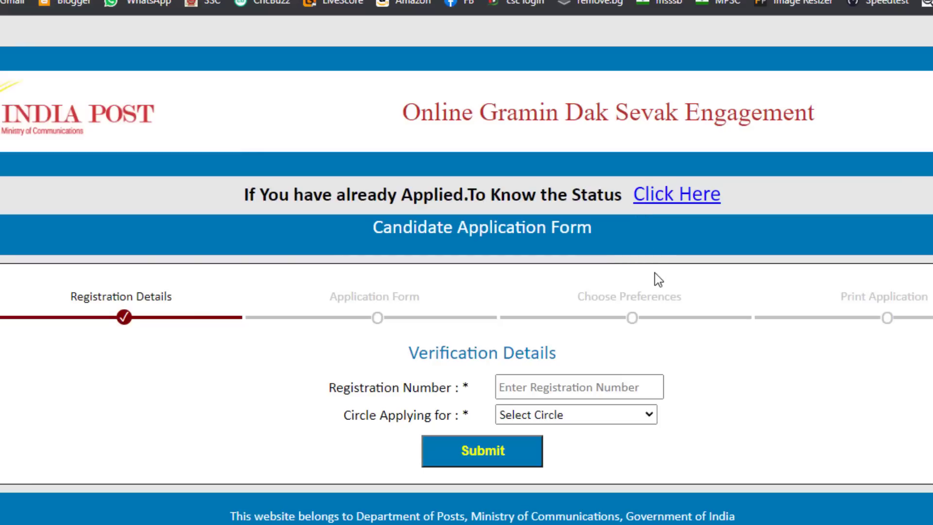
left_click(584, 378)
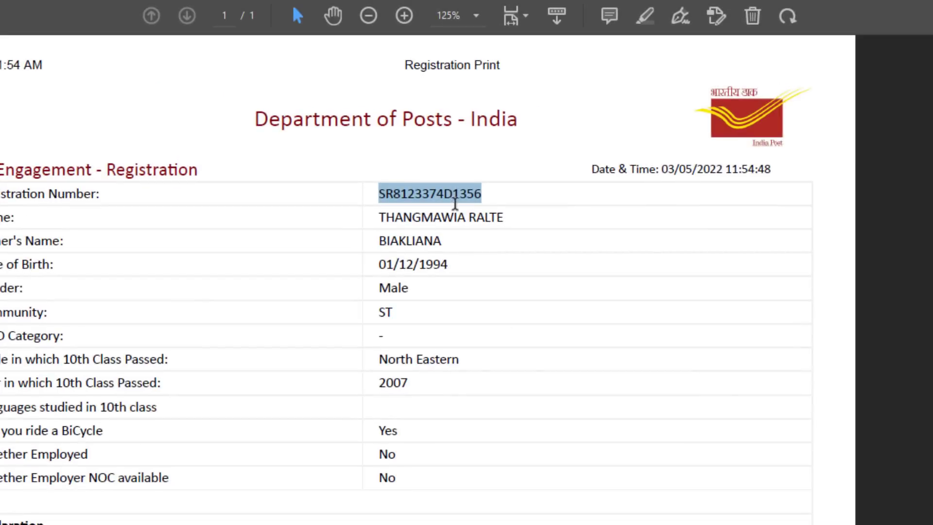
right_click(461, 187)
left_click(479, 201)
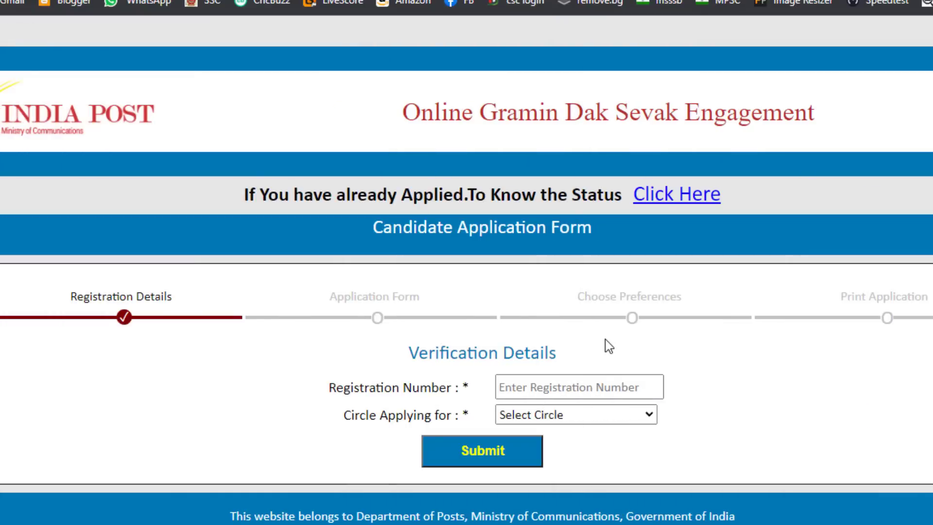
Paste the registration number, choose North Eastern as the circle, and submit.
left_click(590, 388)
key("ctrl+v")
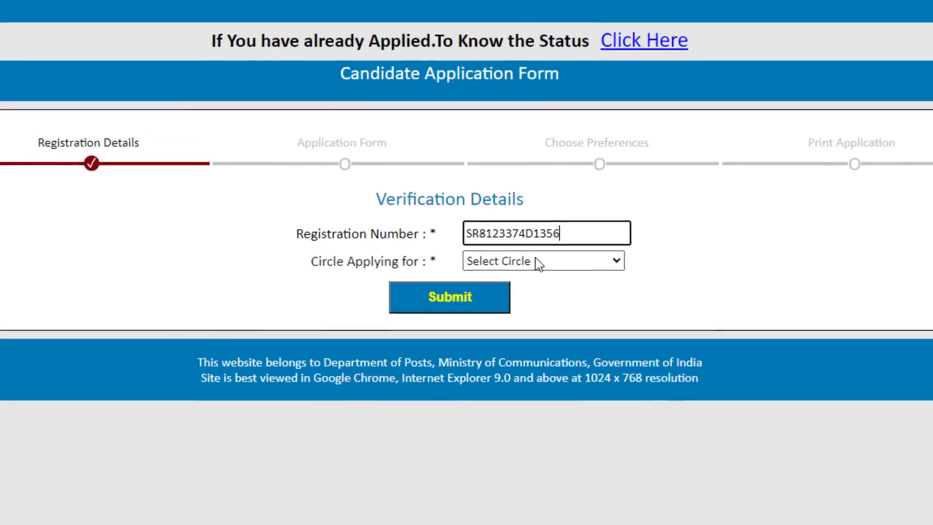
left_click(572, 416)
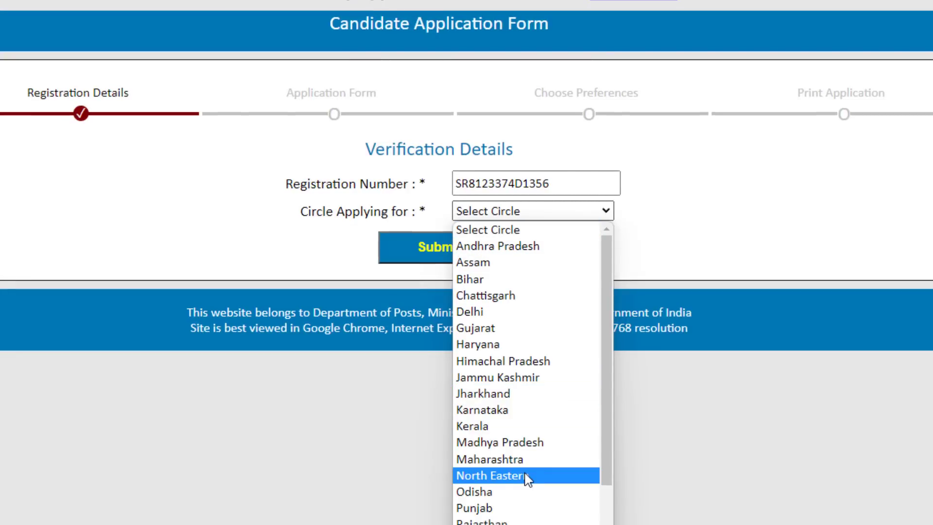
left_click(513, 476)
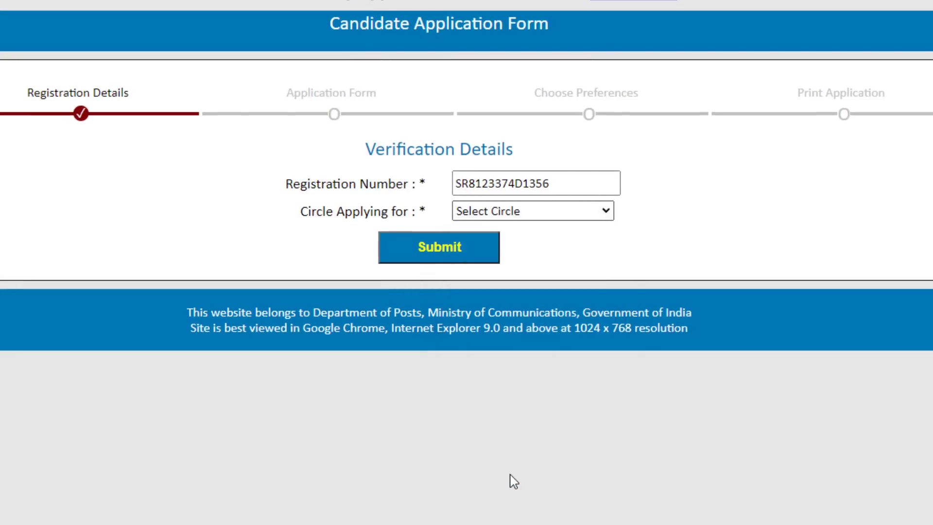
left_click(454, 250)
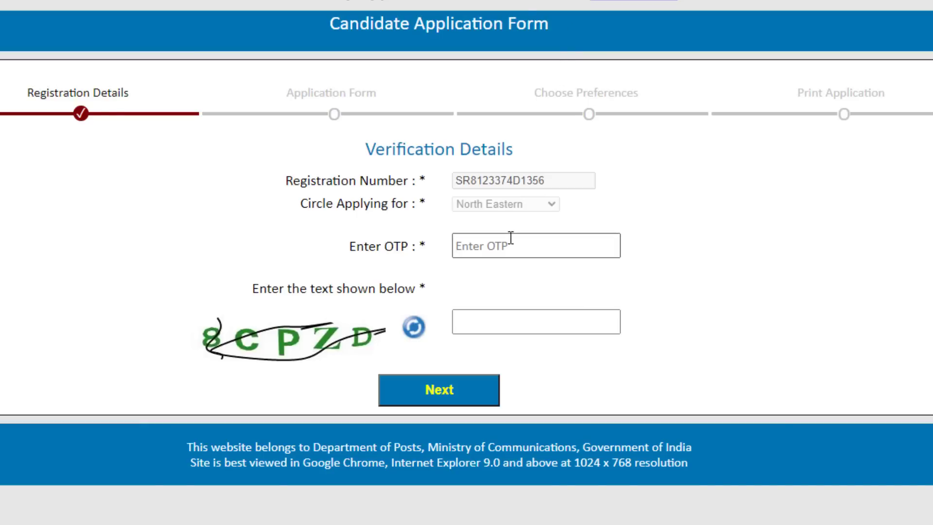
Enter the received OTP and the captcha text shown in the image.
left_click(511, 239)
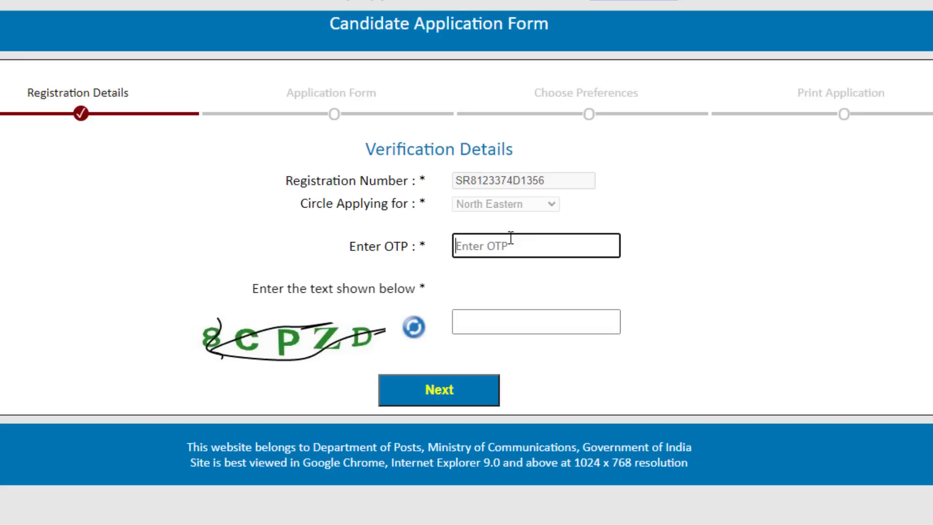
left_click_drag(498, 238, 456, 245)
left_click(471, 246)
left_click(473, 324)
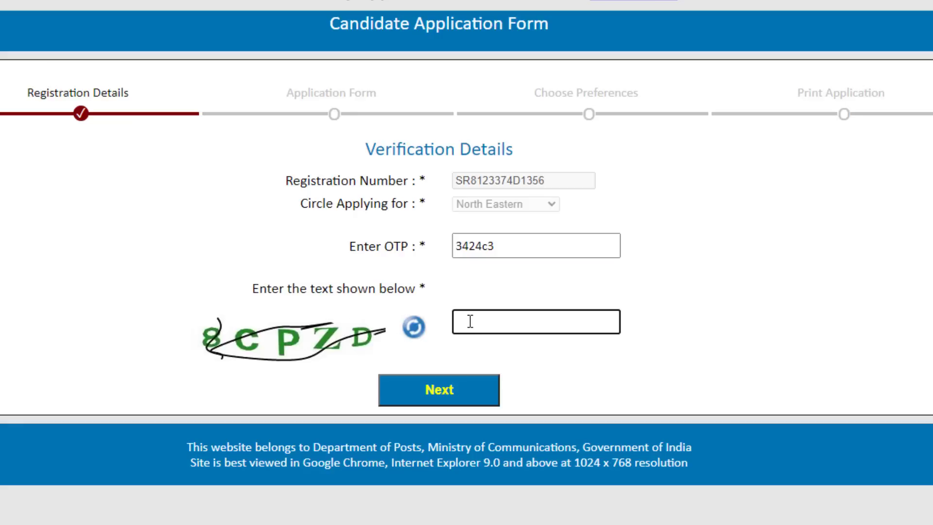
Proceed to the Application Form and fill in the communication address fields.
left_click(435, 390)
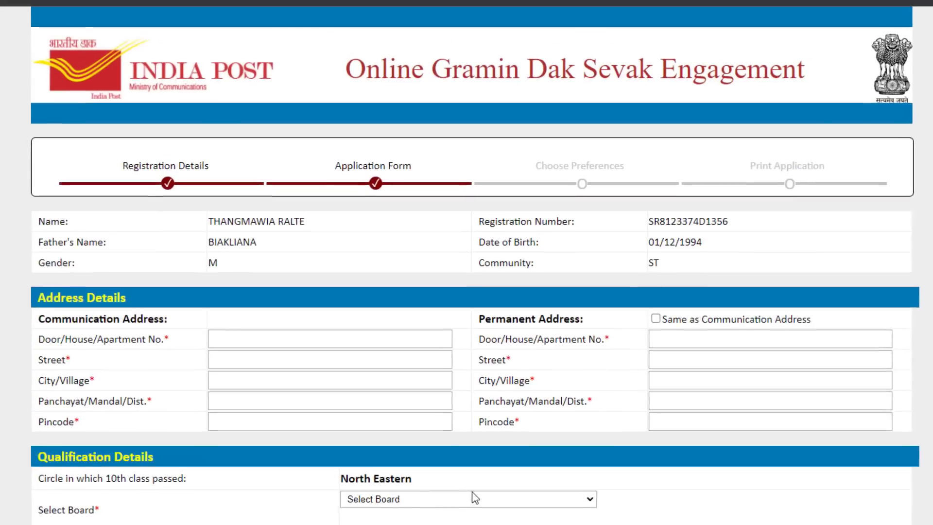
scroll(468, 426, "down", 1)
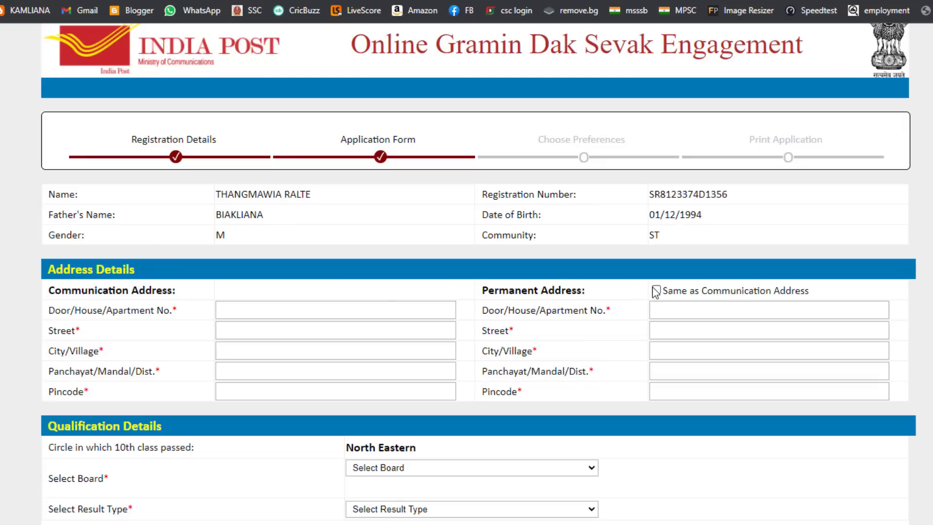
left_click(229, 307)
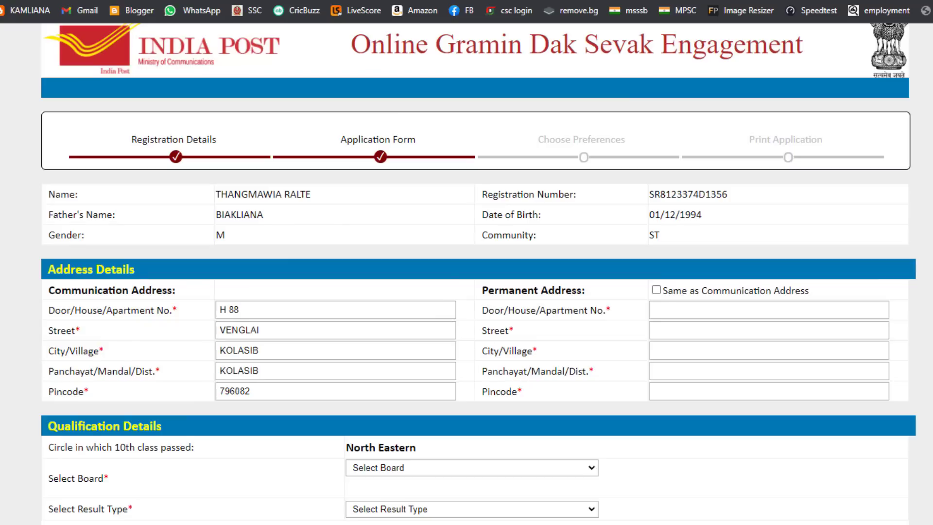
left_click(266, 311)
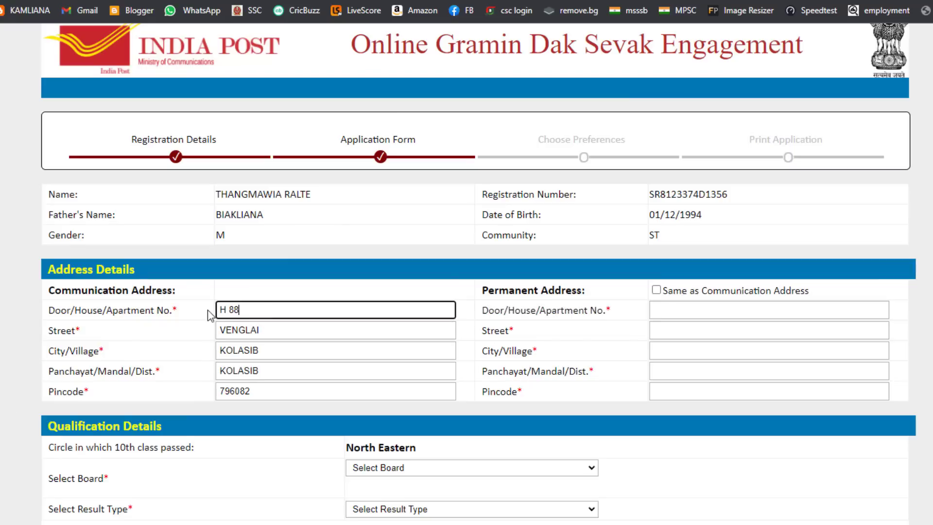
left_click(265, 334)
left_click(278, 349)
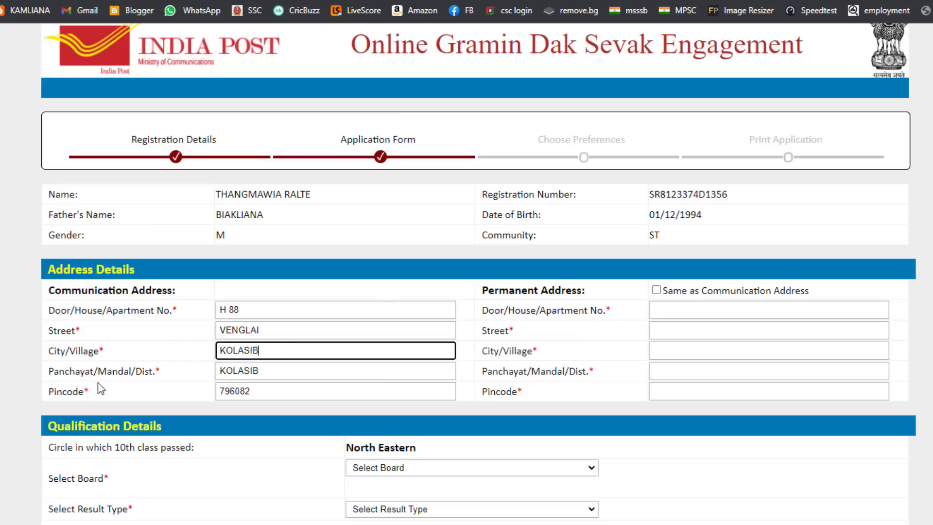
left_click(272, 375)
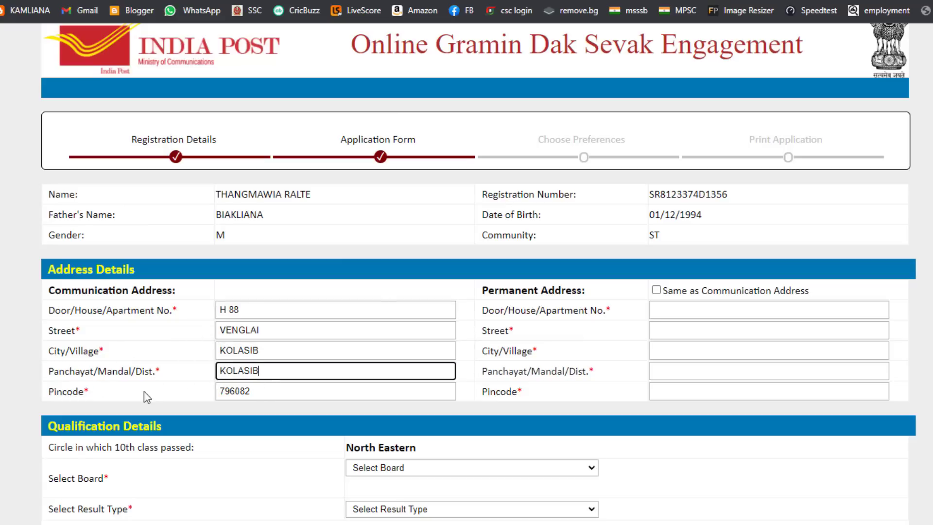
left_click(257, 392)
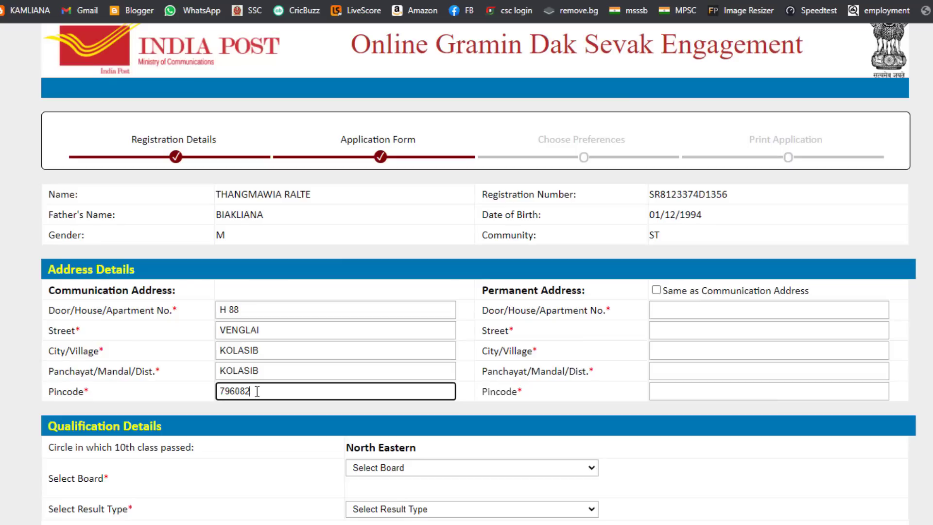
Tick 'Same as Communication Address' so the permanent address copies it.
left_click(657, 290)
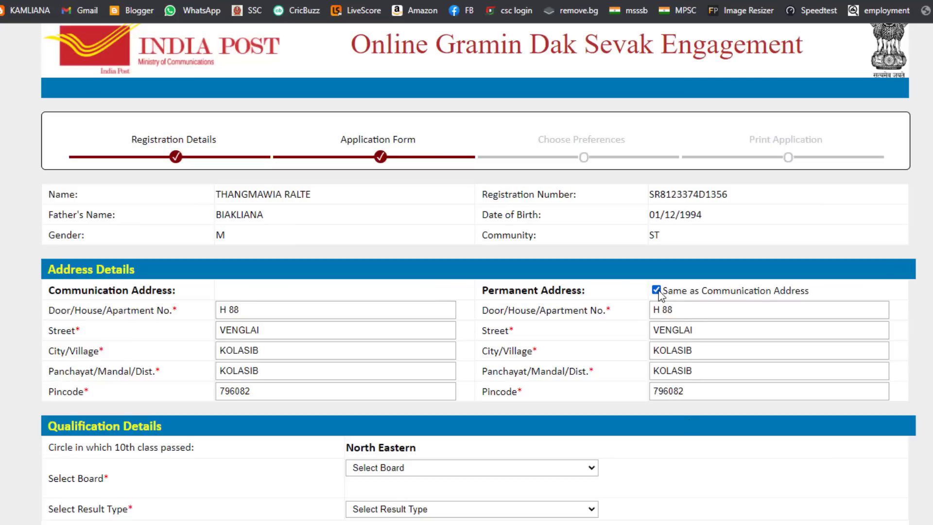
left_click(659, 292)
left_click(677, 303)
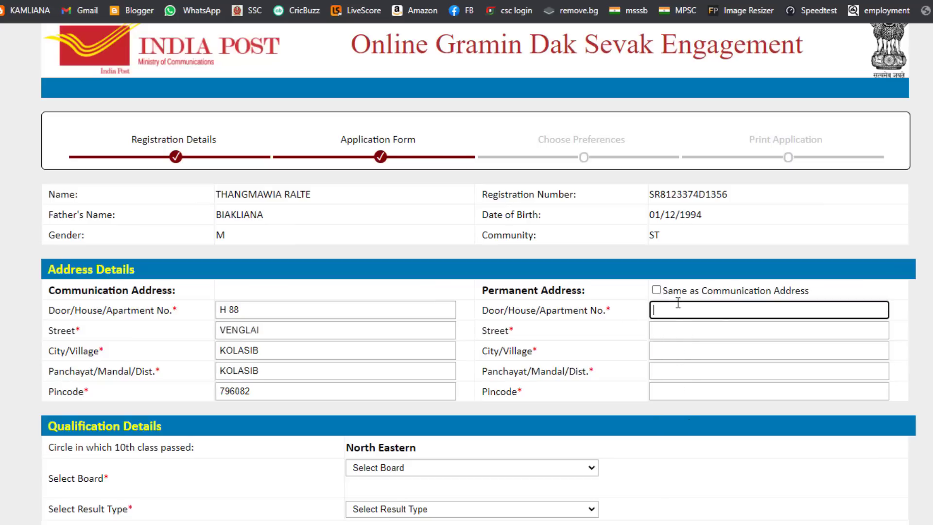
left_click(678, 329)
left_click(678, 350)
left_click(677, 371)
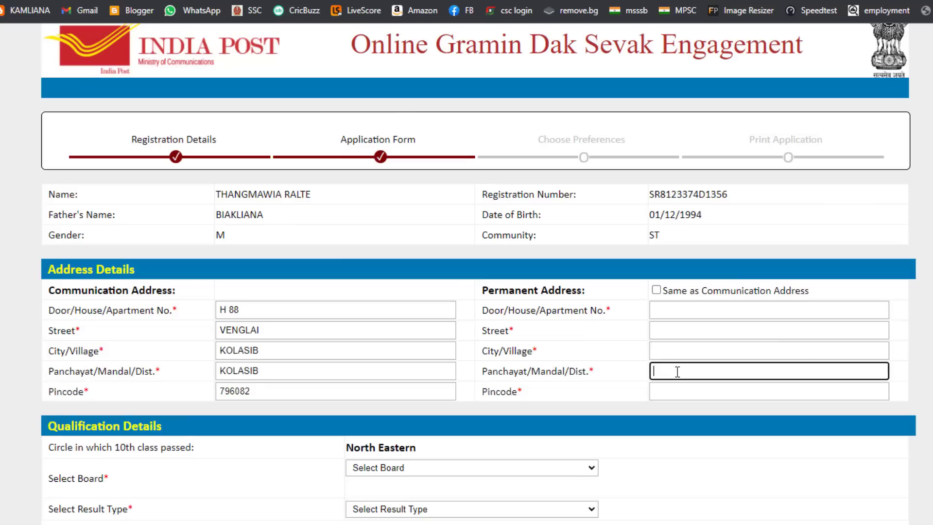
left_click(675, 386)
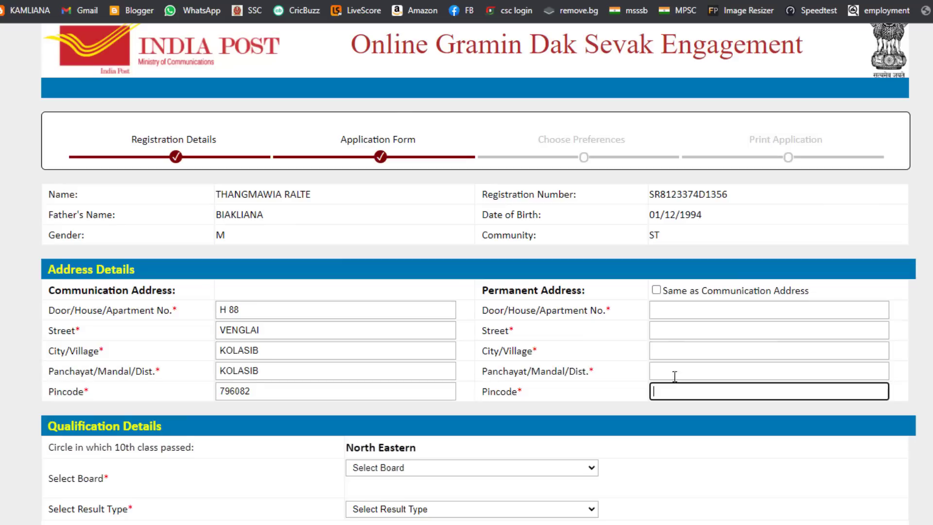
left_click(657, 290)
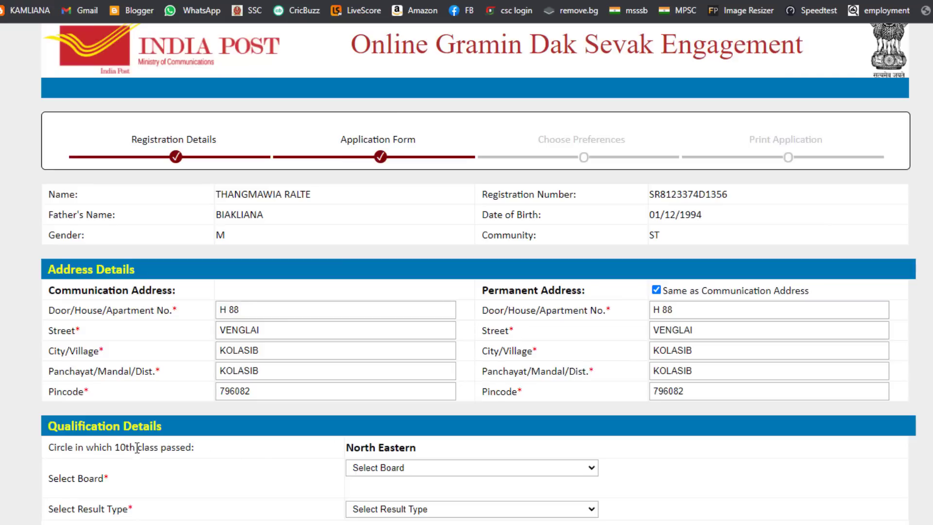
Open the Select Board dropdown and scroll to the Mizoram Board of School Education entries.
scroll(197, 450, "down", 2)
scroll(239, 370, "down", 1)
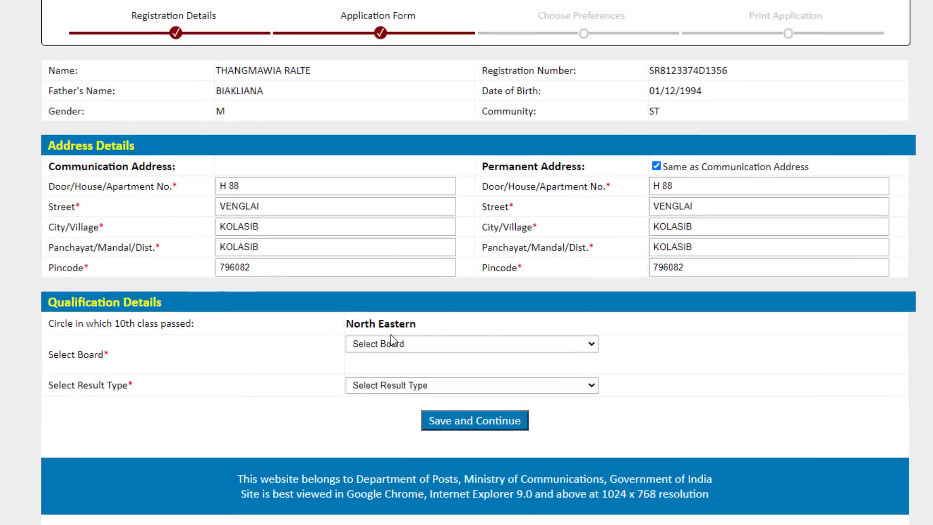
left_click(386, 343)
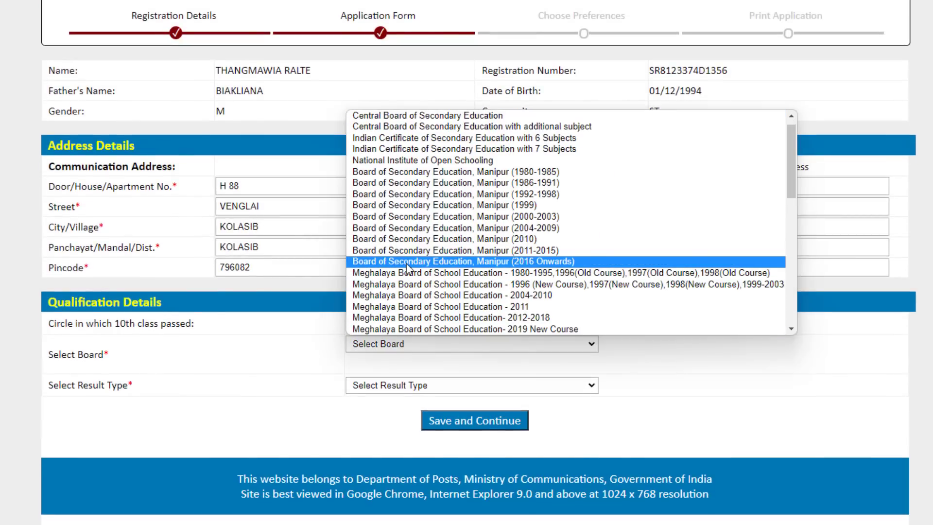
scroll(407, 269, "down", 5)
scroll(408, 274, "up", 3)
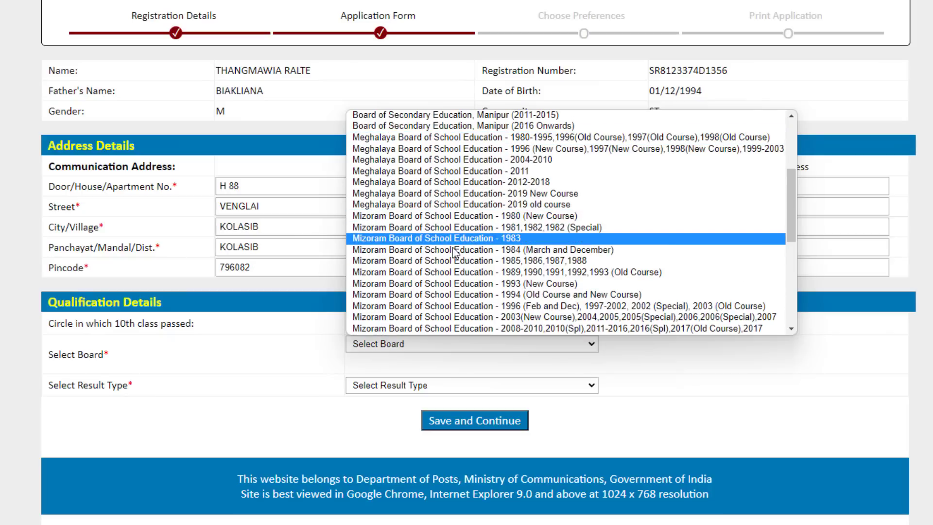
scroll(447, 288, "down", 3)
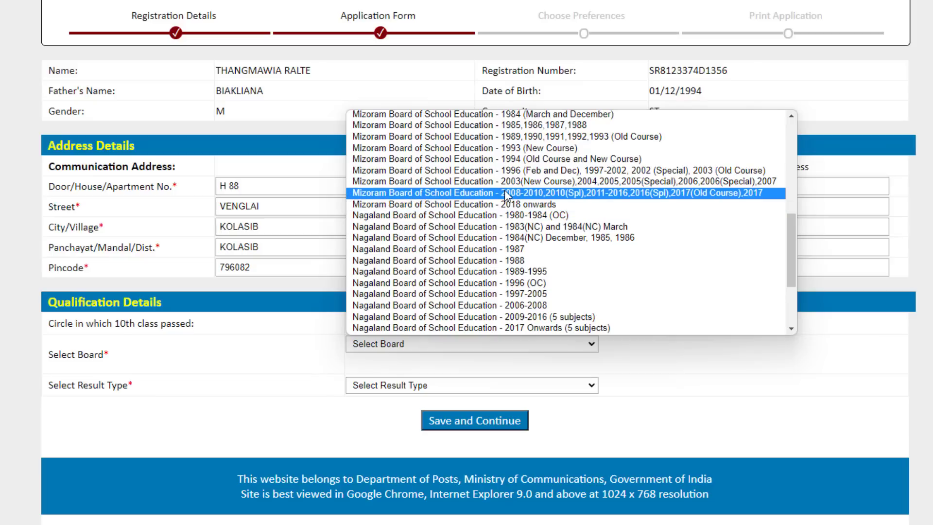
Choose the Mizoram 2003 (New Course) board and set the result type to Marks.
left_click(505, 182)
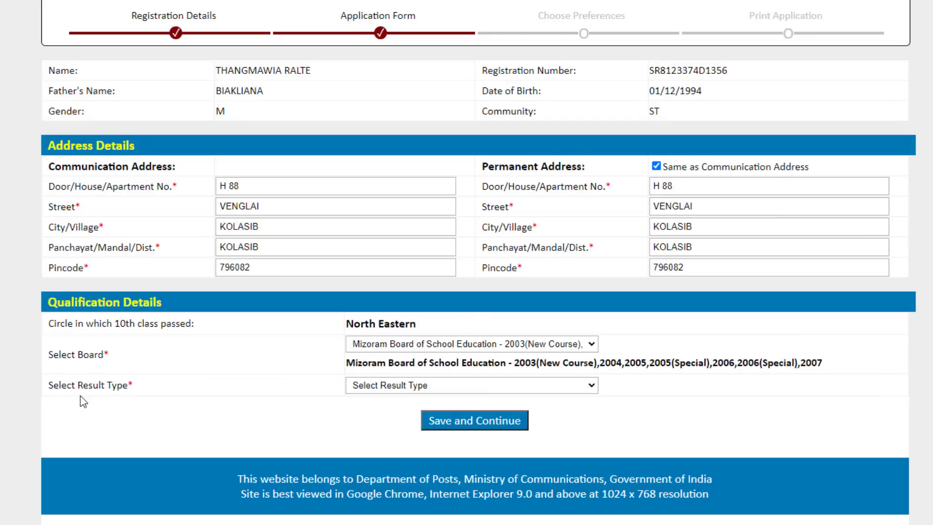
left_click(388, 384)
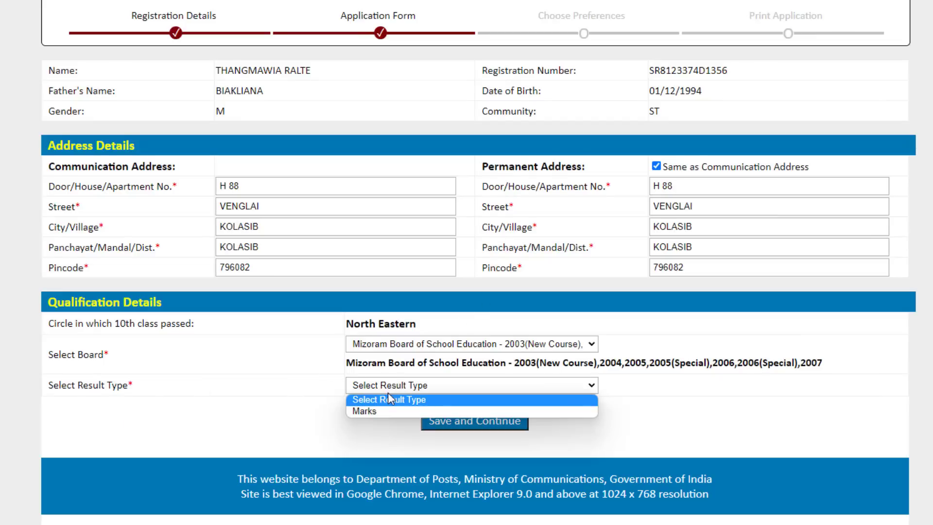
left_click(387, 407)
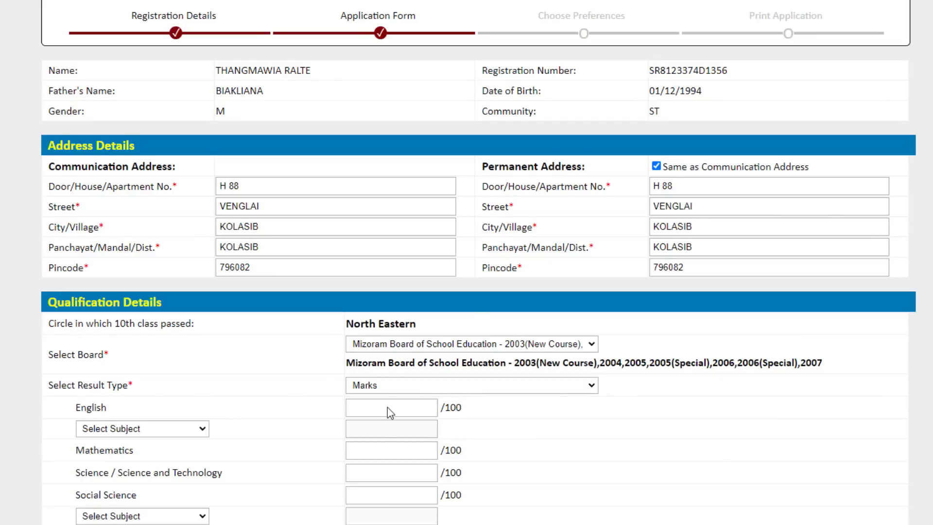
scroll(387, 408, "down", 3)
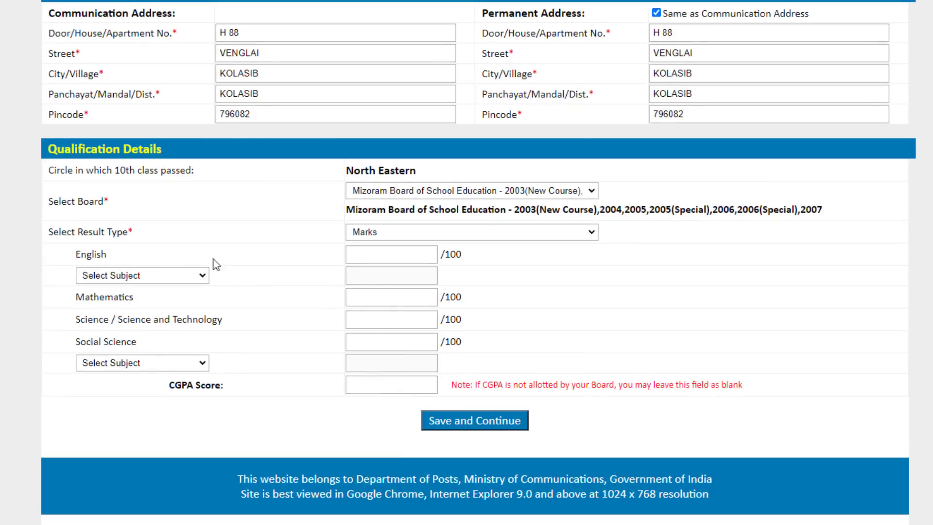
Fill in the English marks and set MIL - Mizo as the language subject.
left_click(362, 255)
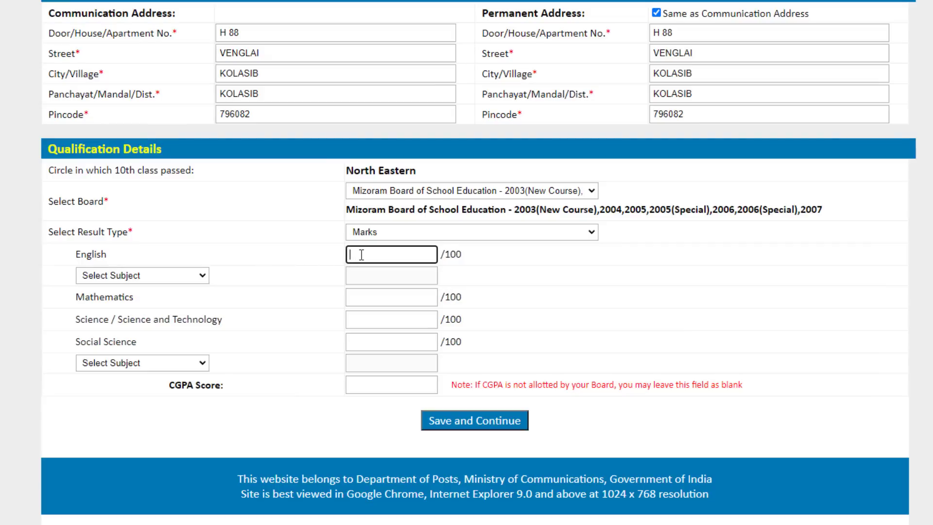
left_click(359, 272)
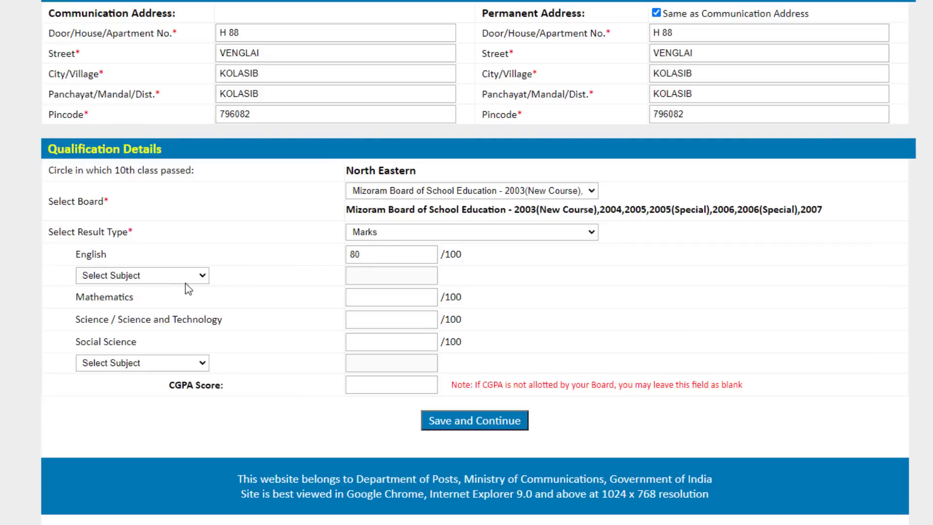
left_click(101, 275)
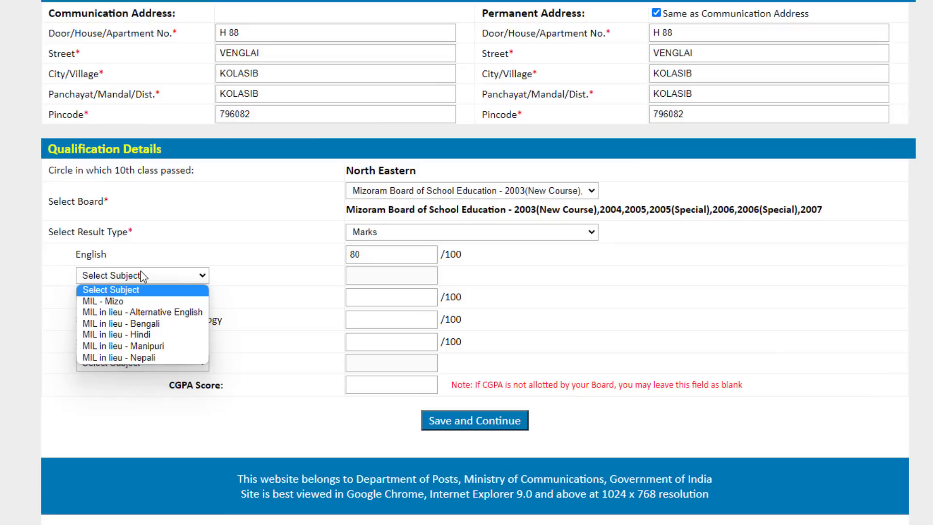
left_click(108, 301)
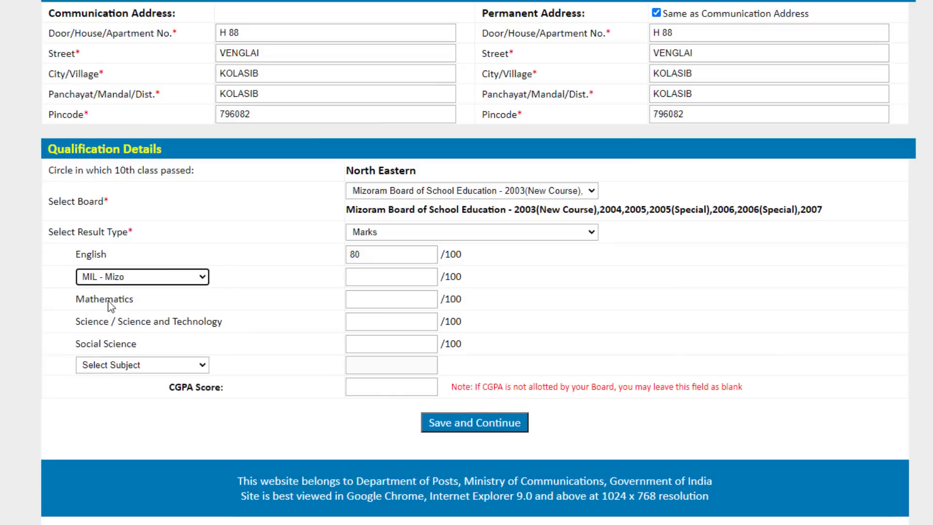
left_click(203, 277)
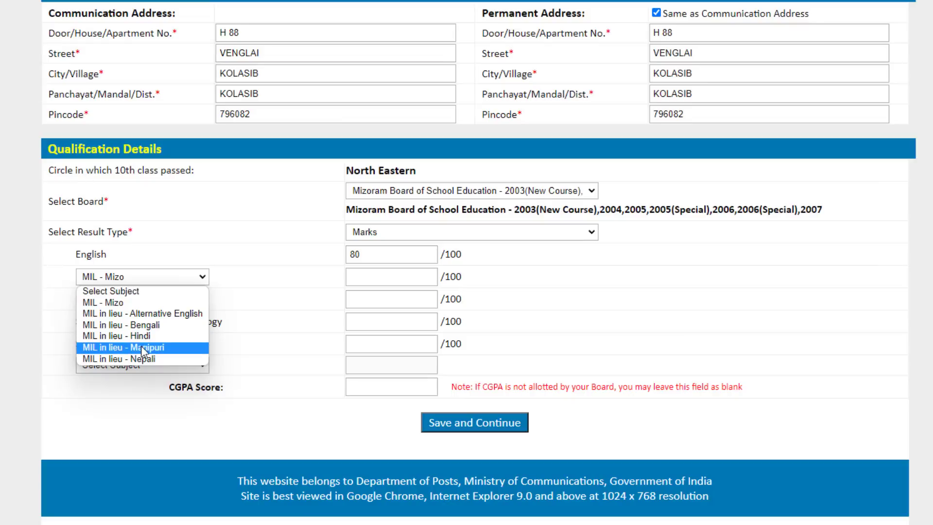
left_click(202, 275)
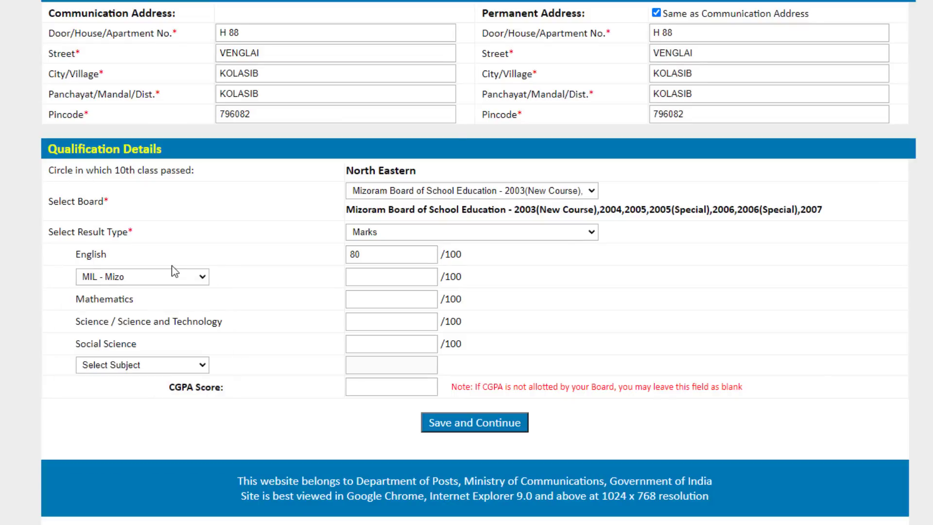
Enter marks 85 for MIL - Mizo, 80 Mathematics, 78 Science and 90 Social Science.
left_click(384, 276)
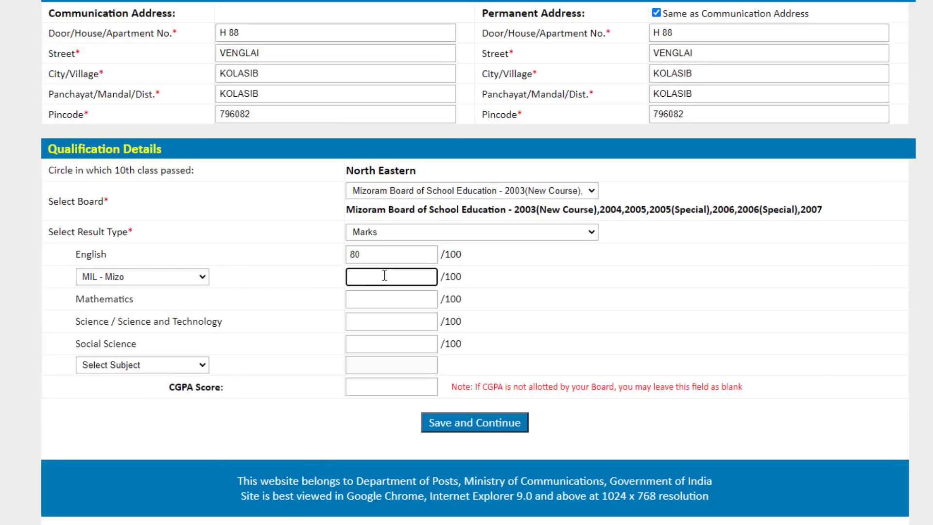
left_click(365, 298)
type("80")
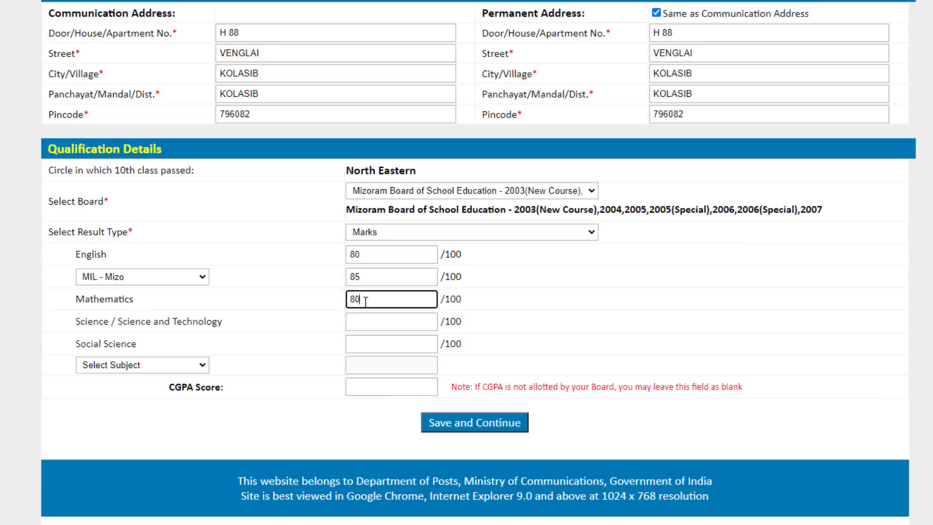
left_click(366, 321)
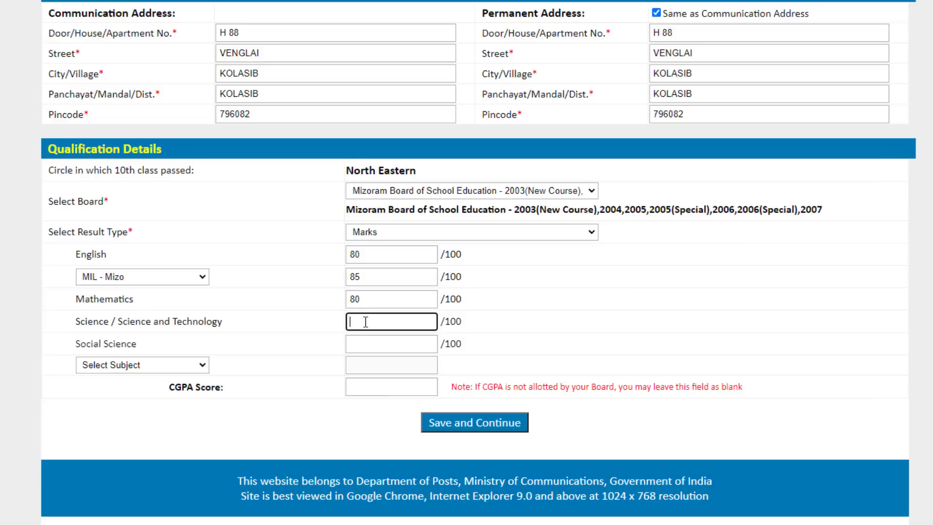
type("78")
left_click(364, 350)
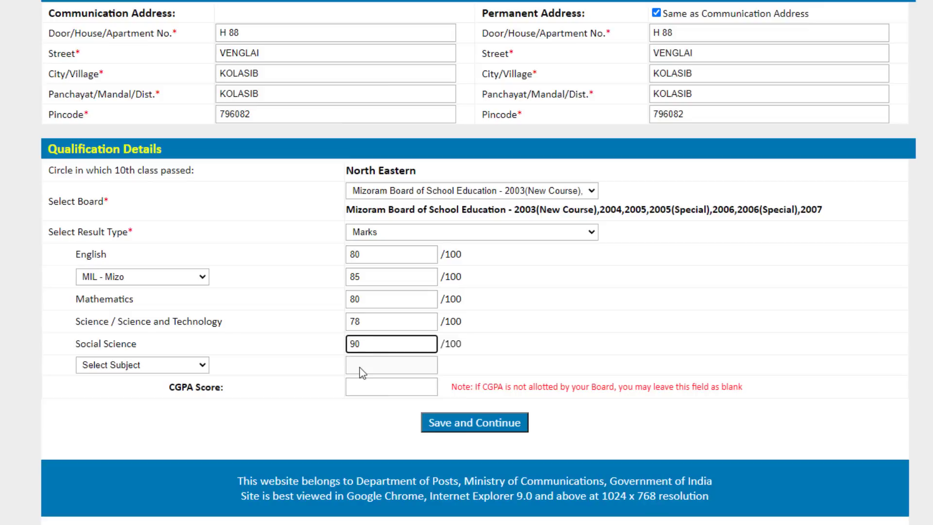
Add Additional - Information Technology as an extra subject with 90 marks.
left_click(193, 365)
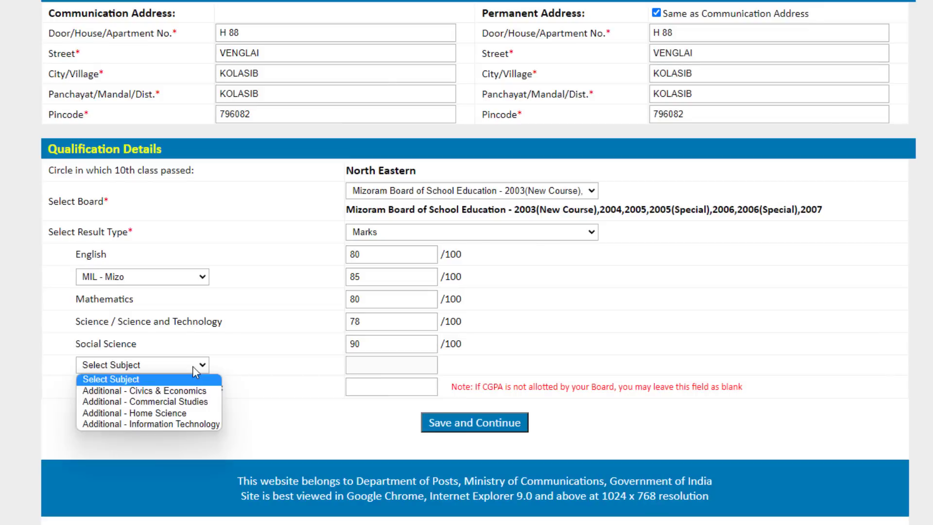
left_click(172, 424)
left_click(378, 368)
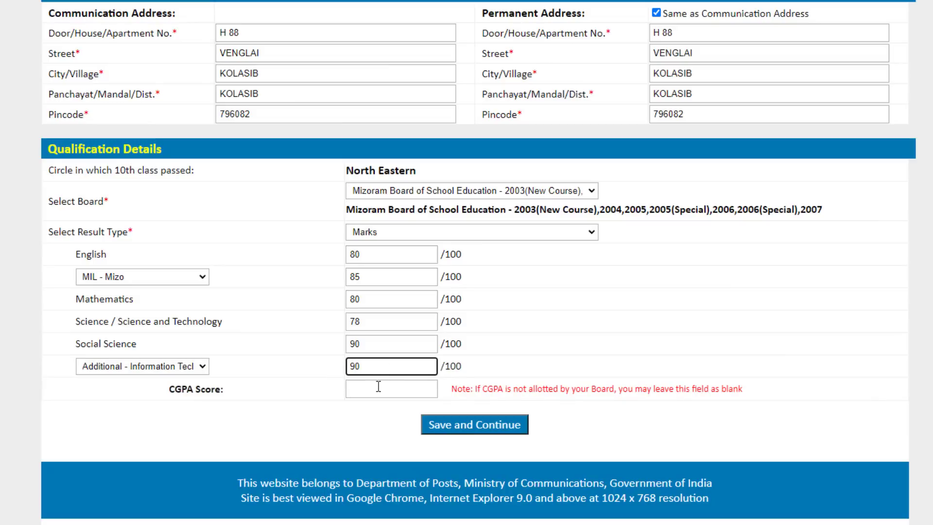
left_click(378, 386)
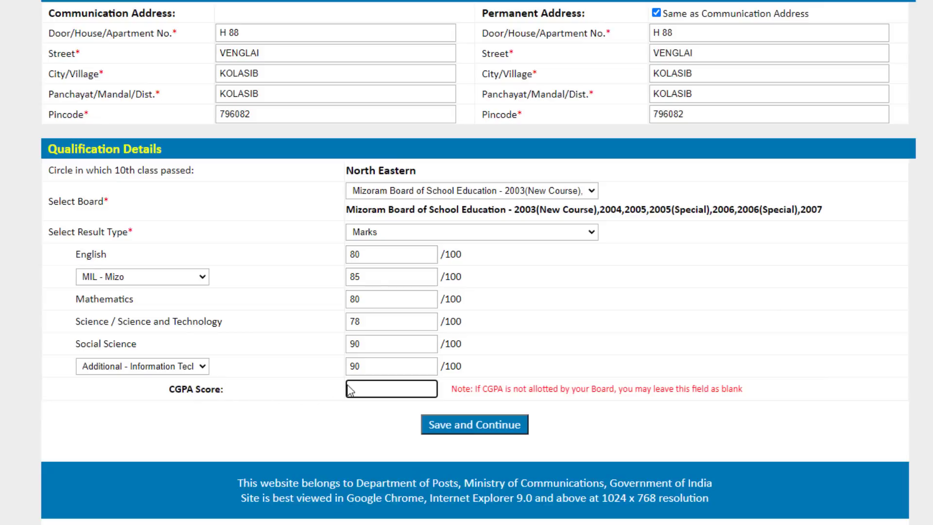
Open Windows Calculator and compute 9 × 9.5 = 85.5.
key("super")
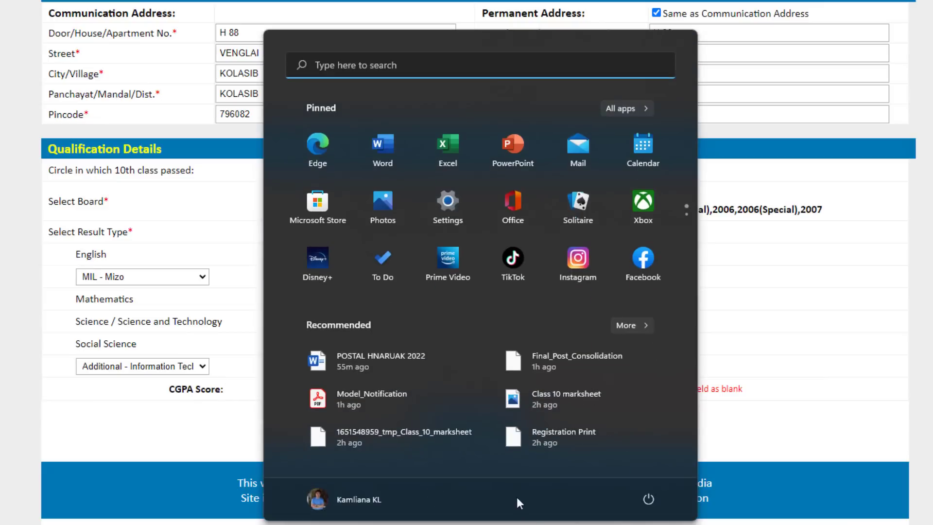
left_click(523, 524)
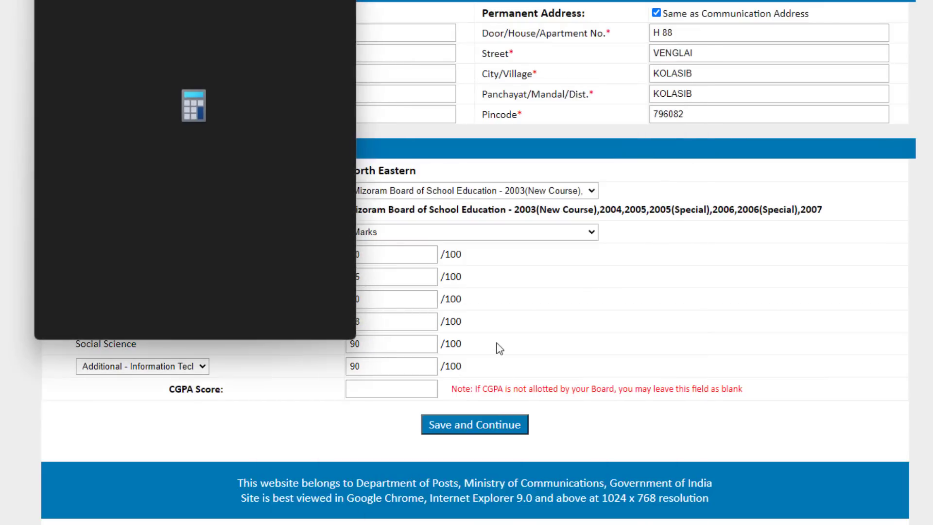
left_click_drag(213, 0, 663, 0)
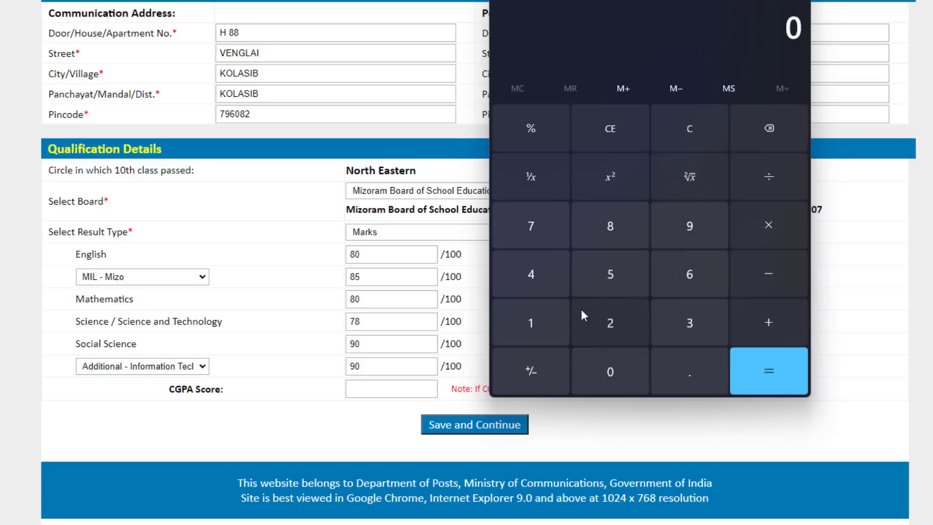
left_click(695, 230)
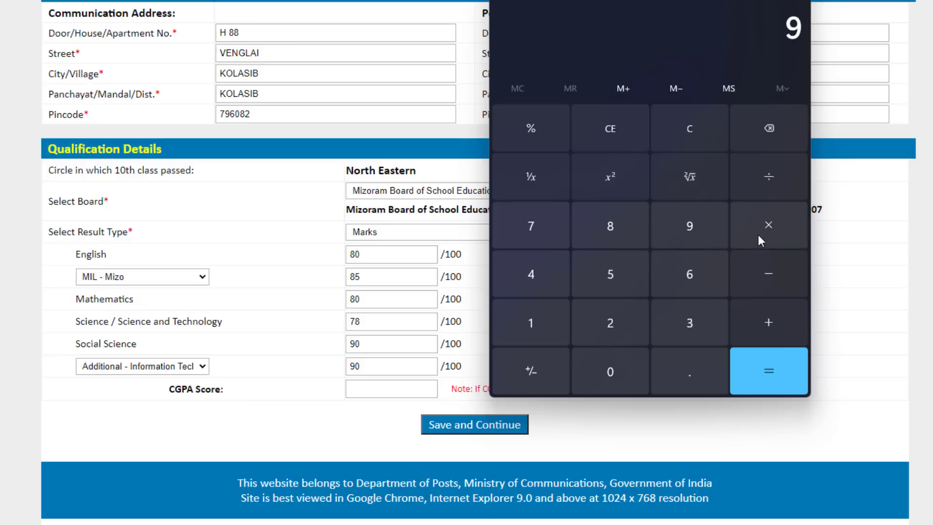
left_click(689, 371)
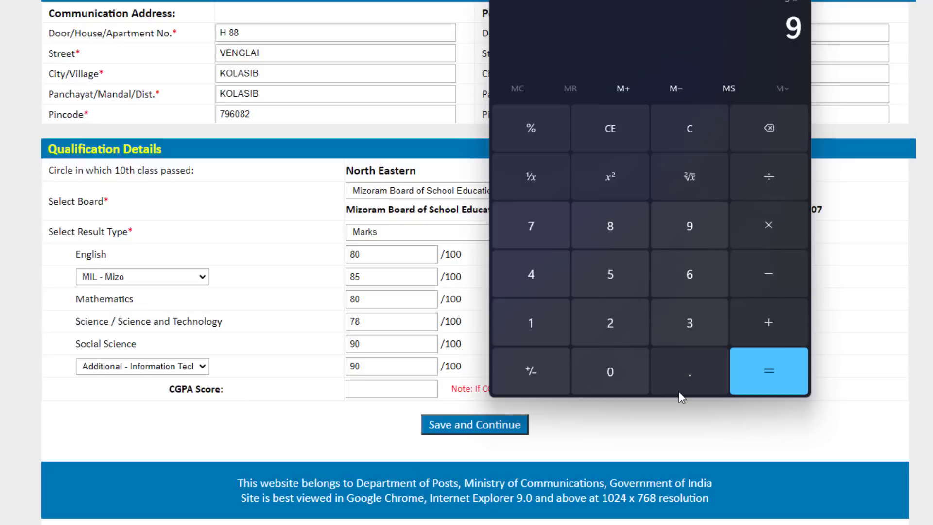
left_click(626, 281)
left_click(763, 369)
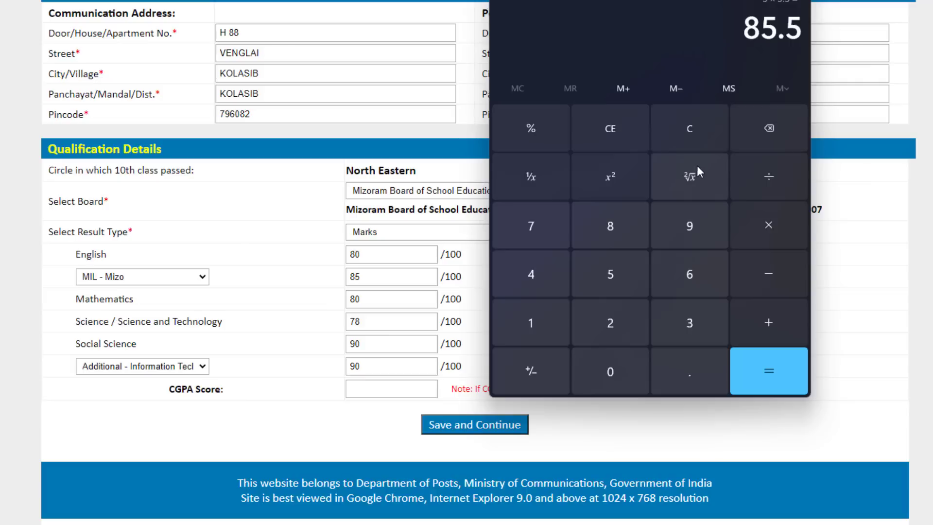
Clear the calculator, compute 7.2 × 9.5 = 68.4, and return to the CGPA Score field.
left_click(695, 134)
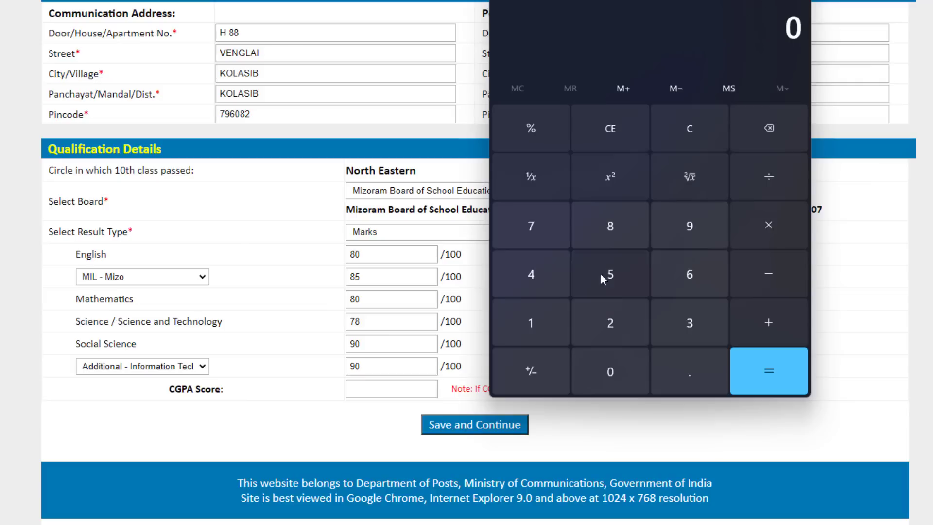
left_click(537, 238)
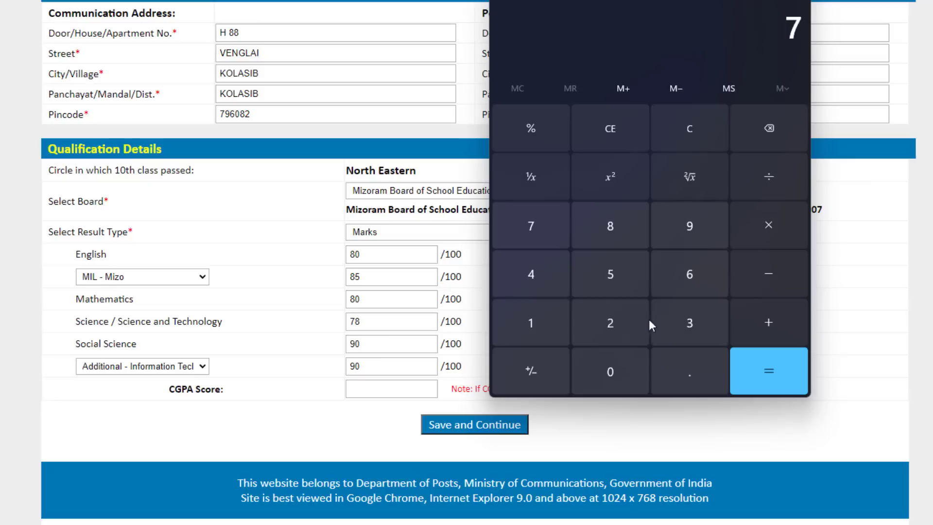
left_click(677, 368)
left_click(612, 303)
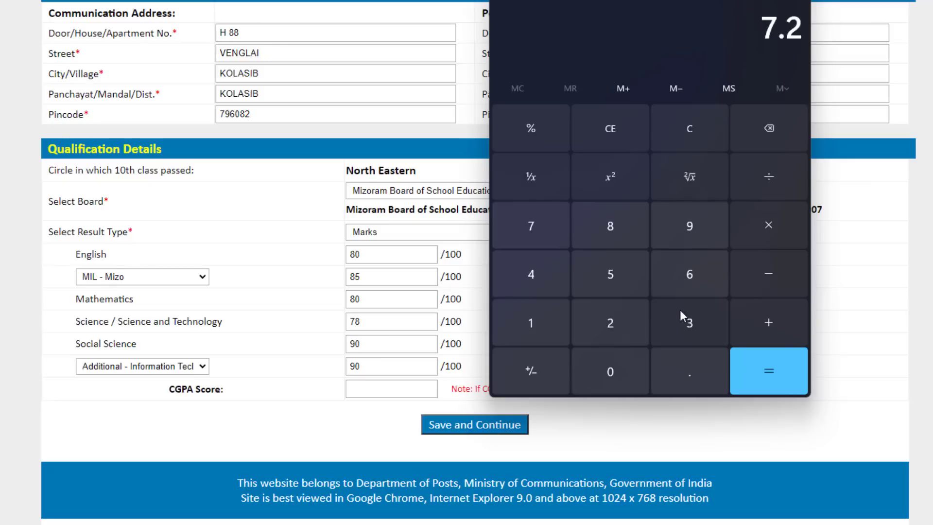
left_click(773, 229)
left_click(689, 227)
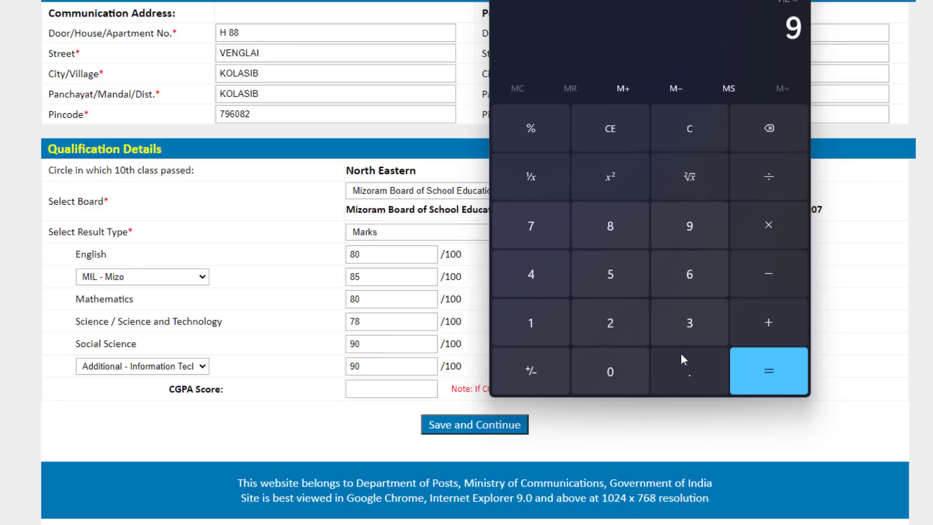
left_click(682, 357)
left_click(617, 273)
left_click(769, 367)
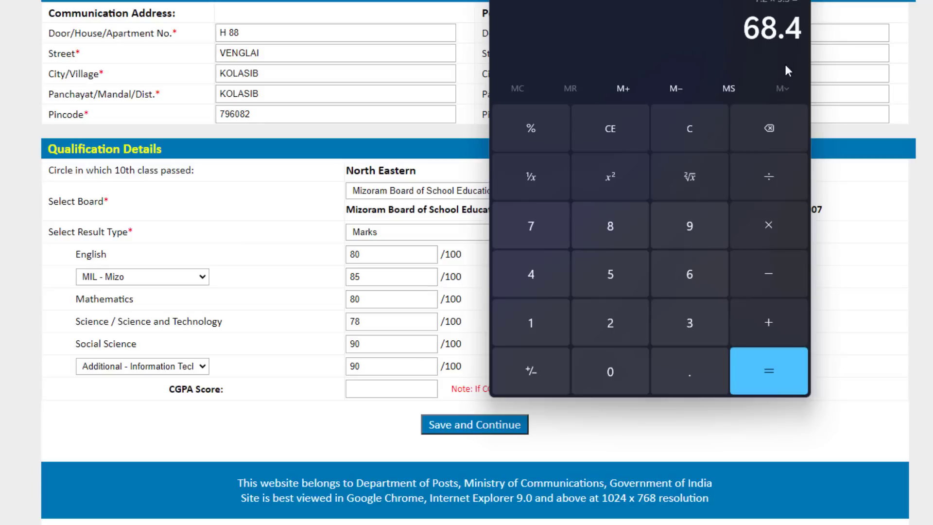
left_click(388, 386)
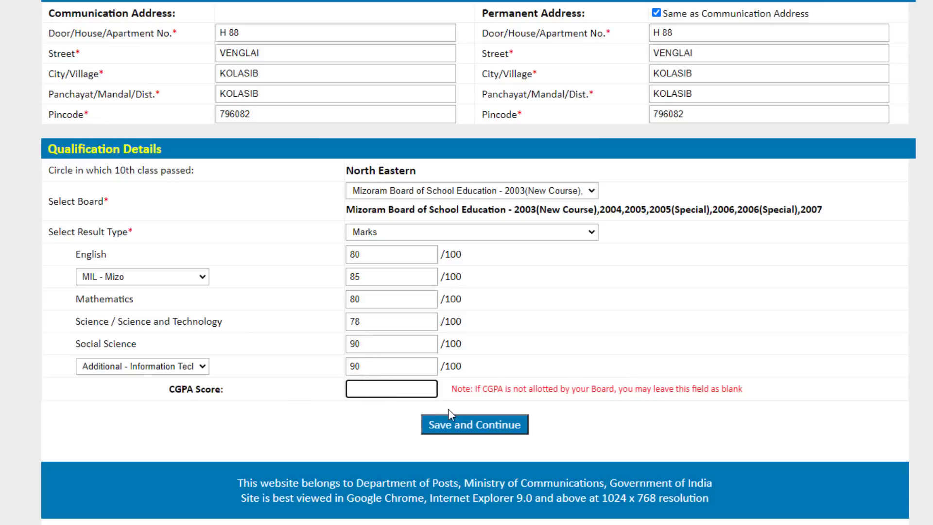
Save and continue past Qualification Details, then pick Mizoram under Select Division on Preferences.
left_click(470, 426)
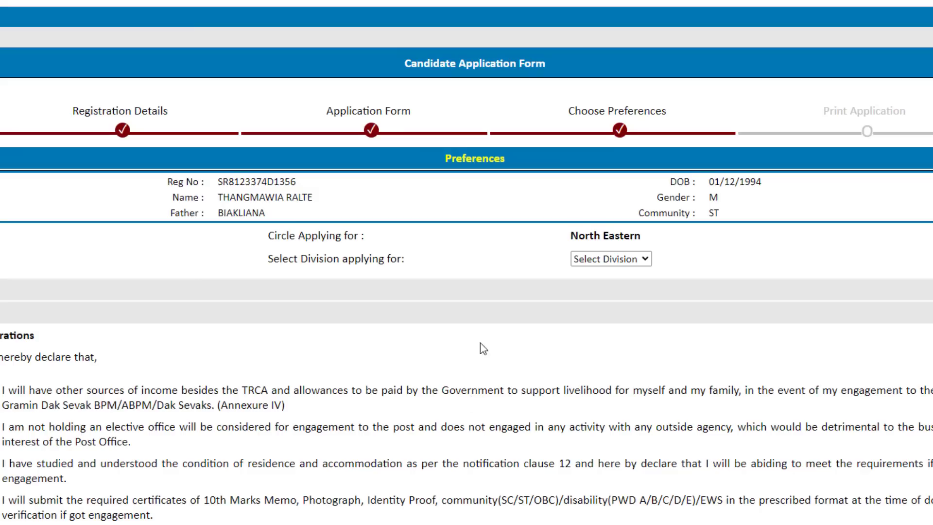
scroll(492, 312, "down", 3)
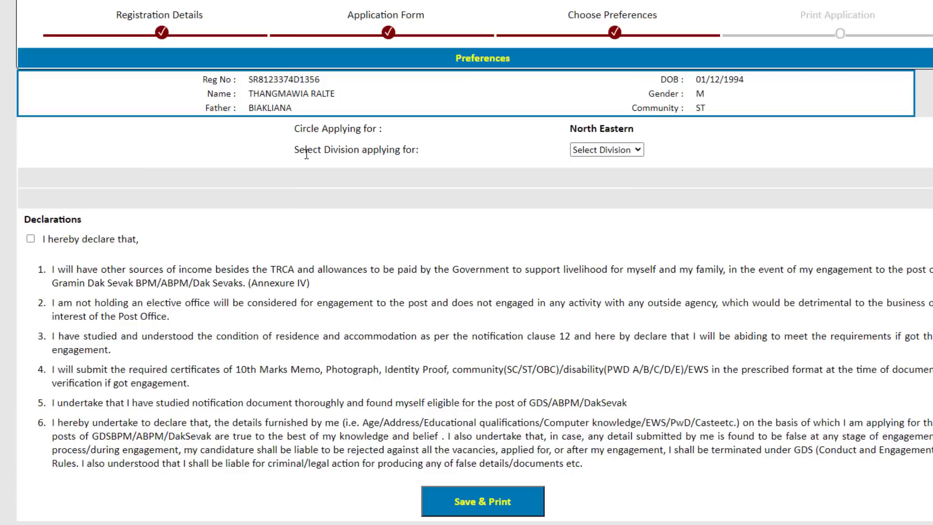
left_click(584, 151)
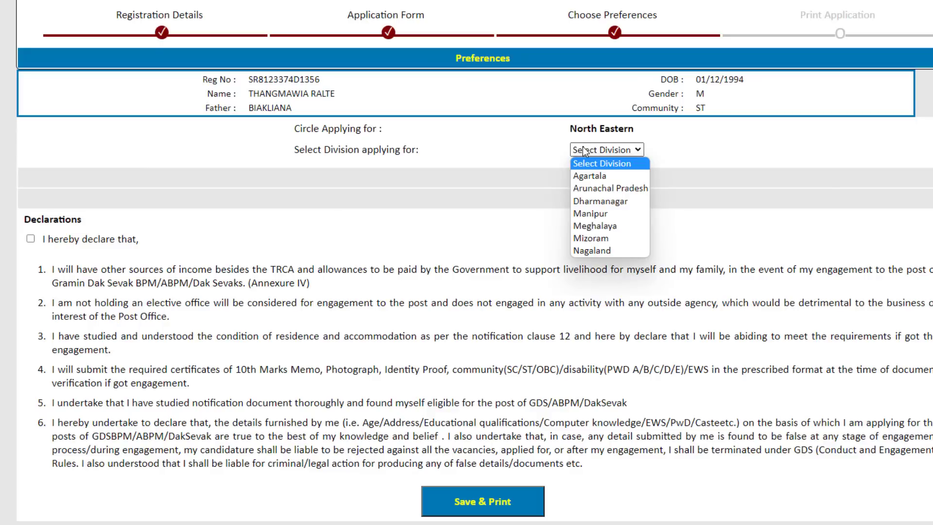
left_click(587, 238)
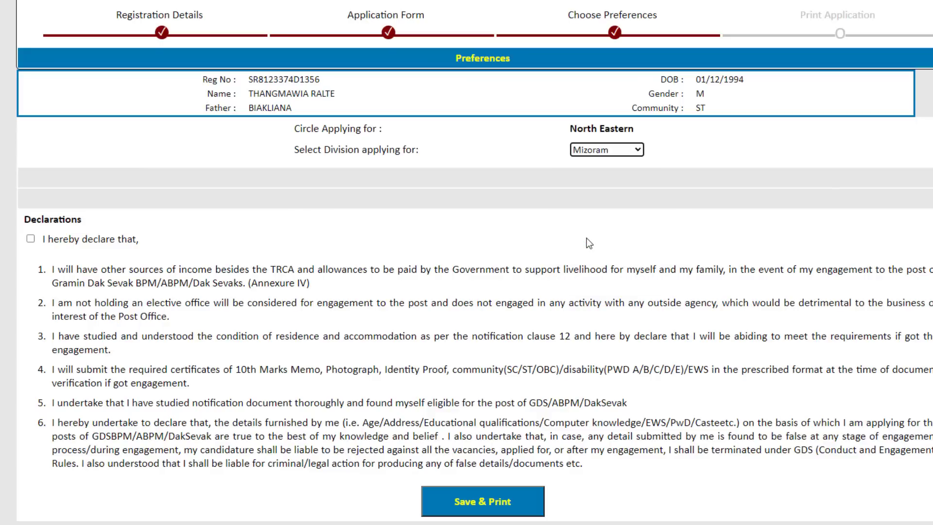
scroll(586, 238, "up", 3)
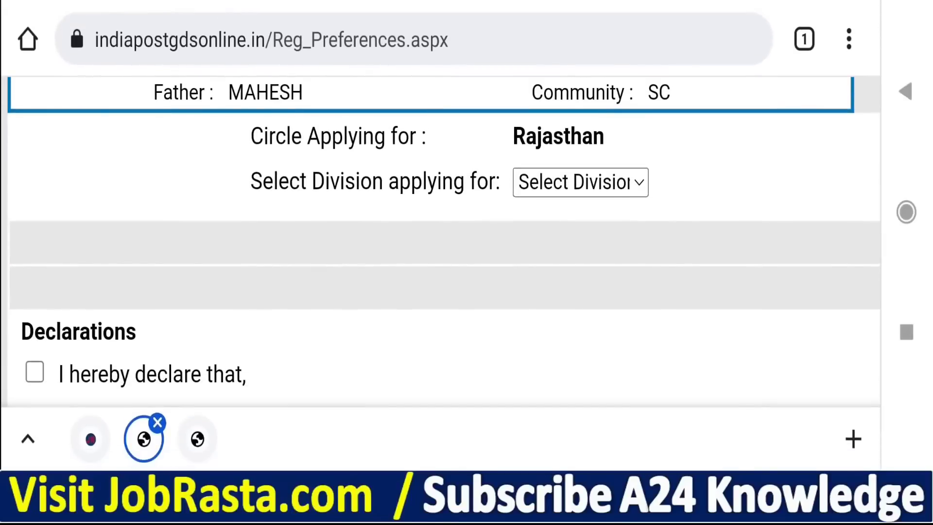
Select Alwar as the division and scroll down to its eligible posts' Post Preference table.
left_click(580, 183)
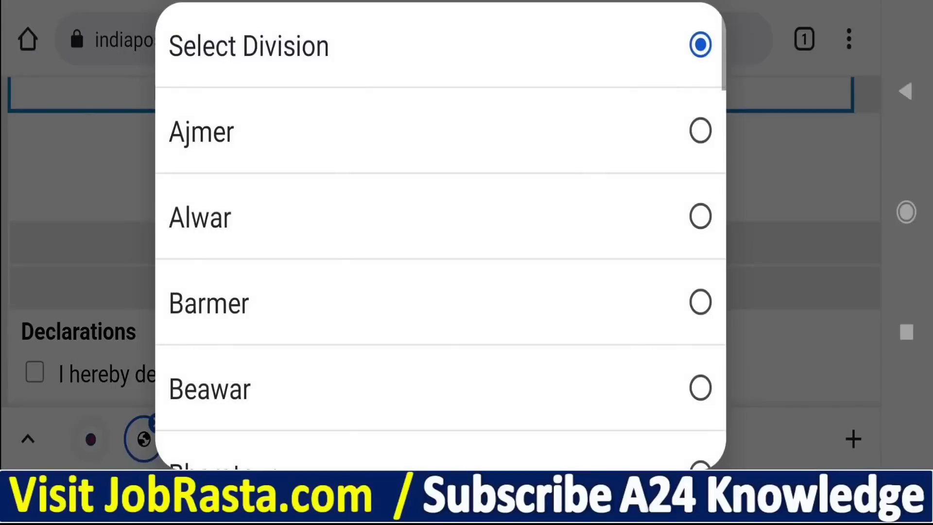
left_click(437, 217)
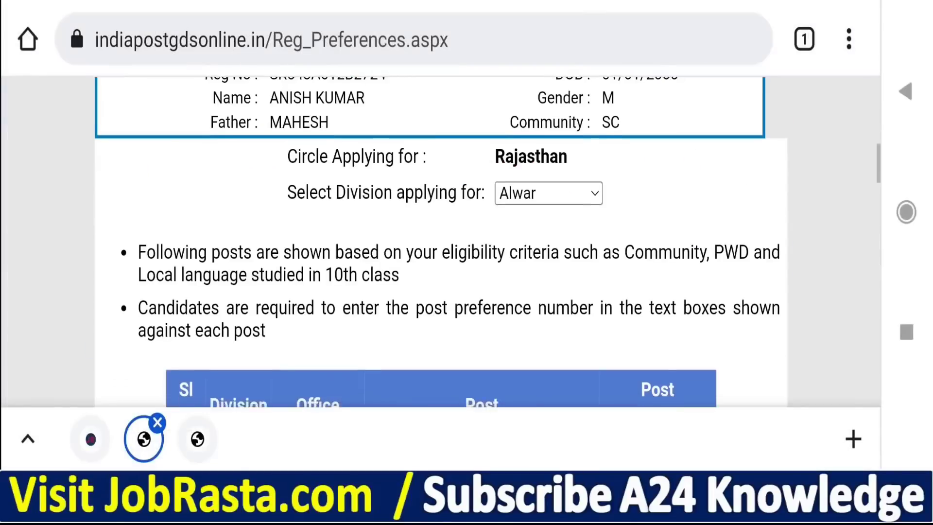
scroll(487, 242, "down", 3)
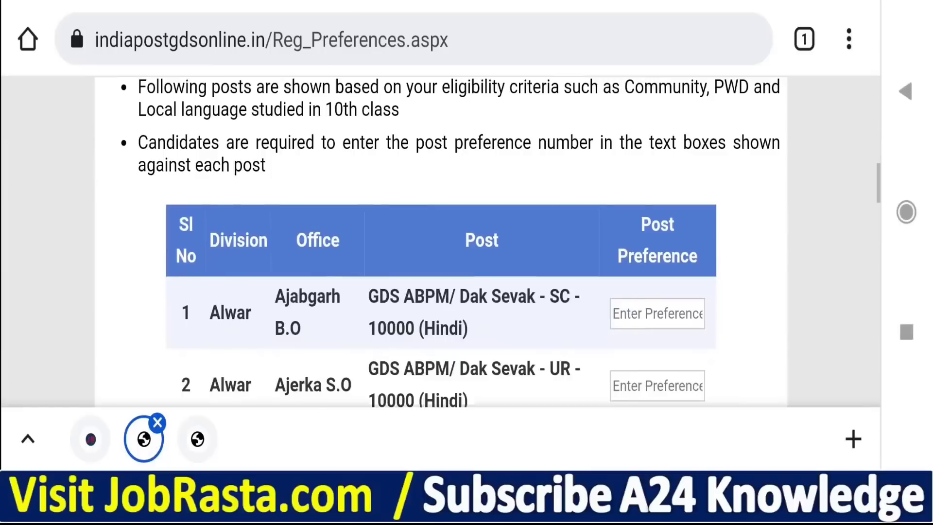